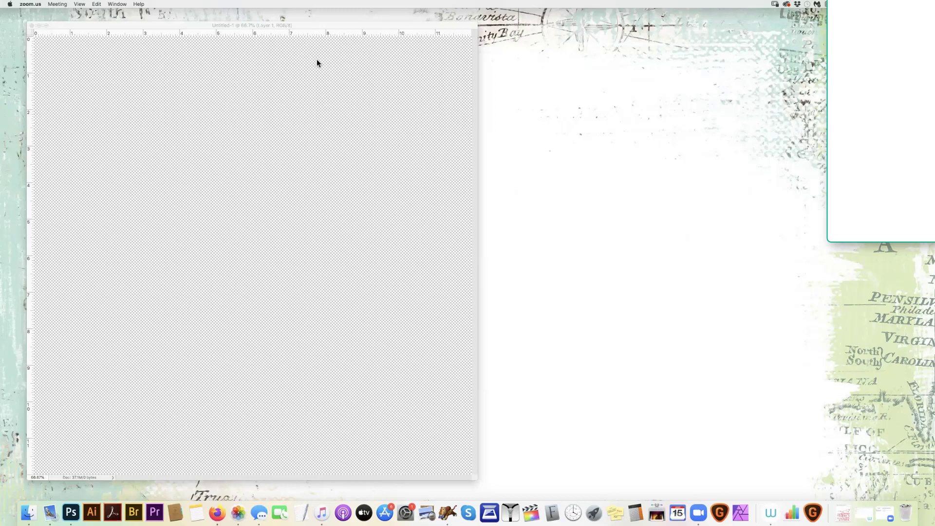
Open the graph paper image KPertiet_GraphedNotebookPaperPacksNo7-7.jpg from the May-Crop3 folder.
{"action": "left_click", "coordinate": [317, 60]}
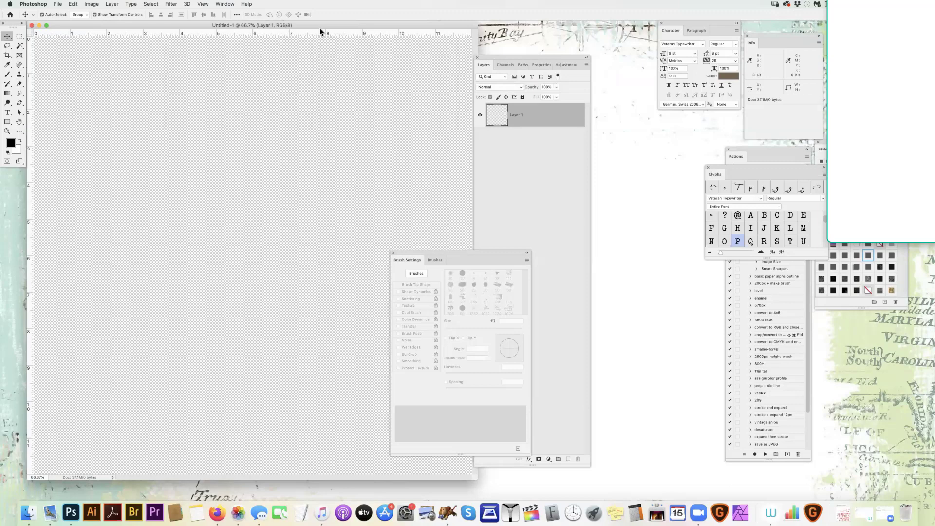
{"action": "key", "text": "super+o"}
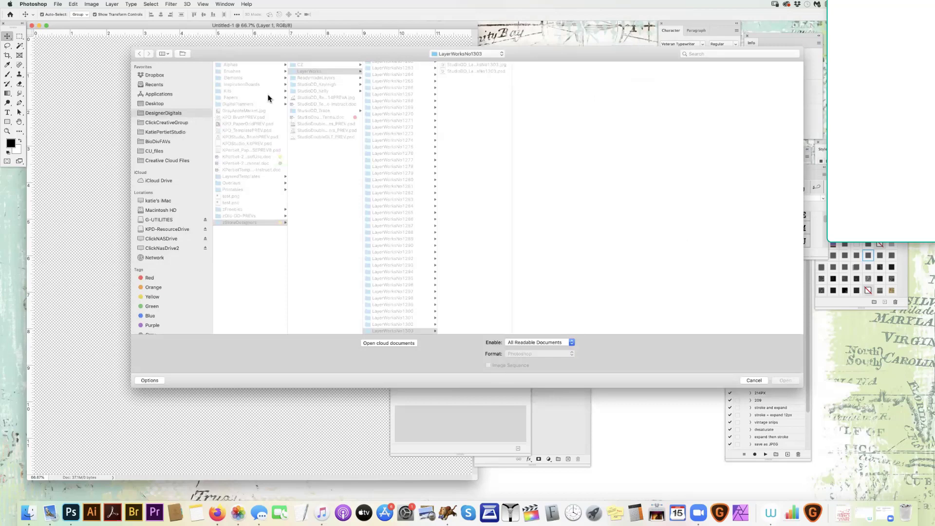
{"action": "left_click", "coordinate": [263, 64]}
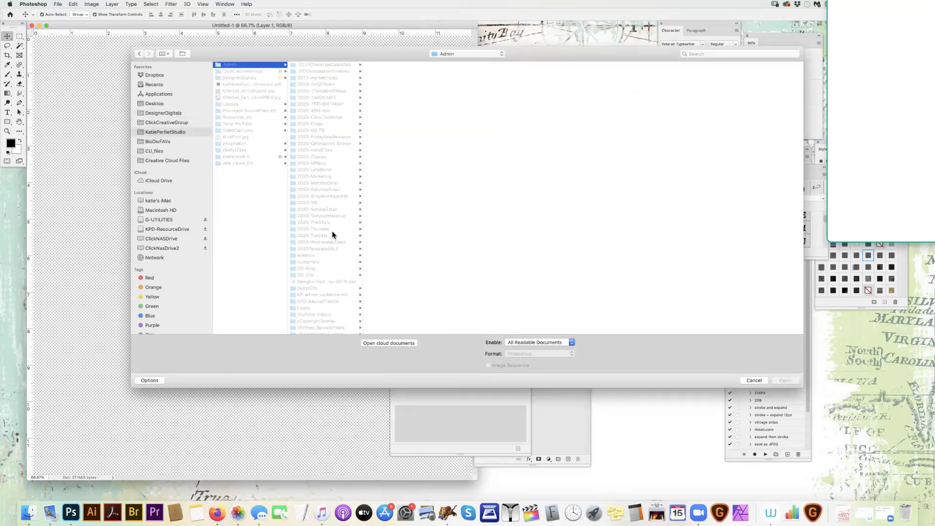
{"action": "left_click", "coordinate": [340, 124]}
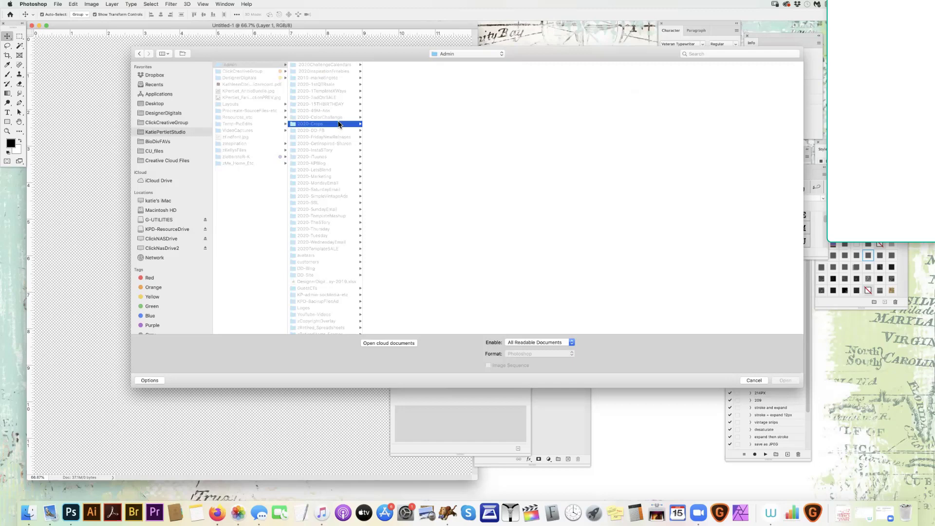
{"action": "left_click", "coordinate": [395, 282]}
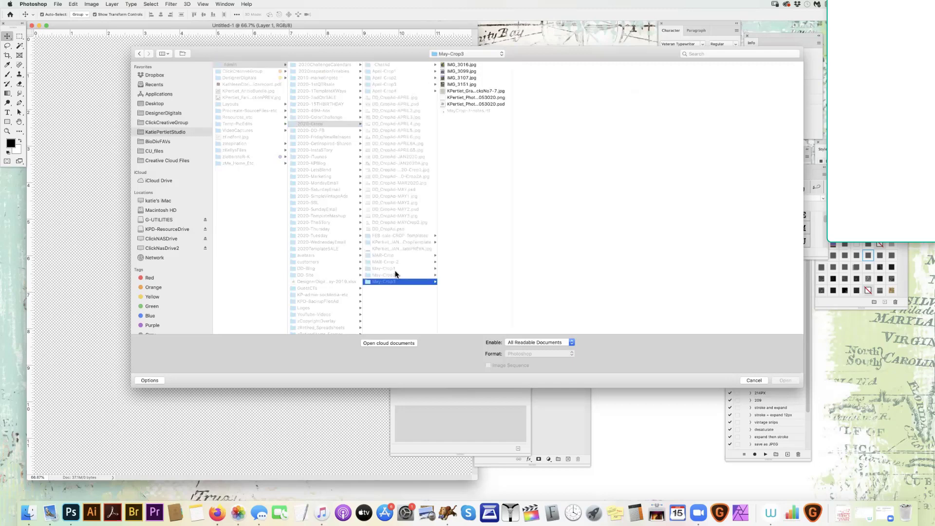
{"action": "left_click", "coordinate": [490, 92]}
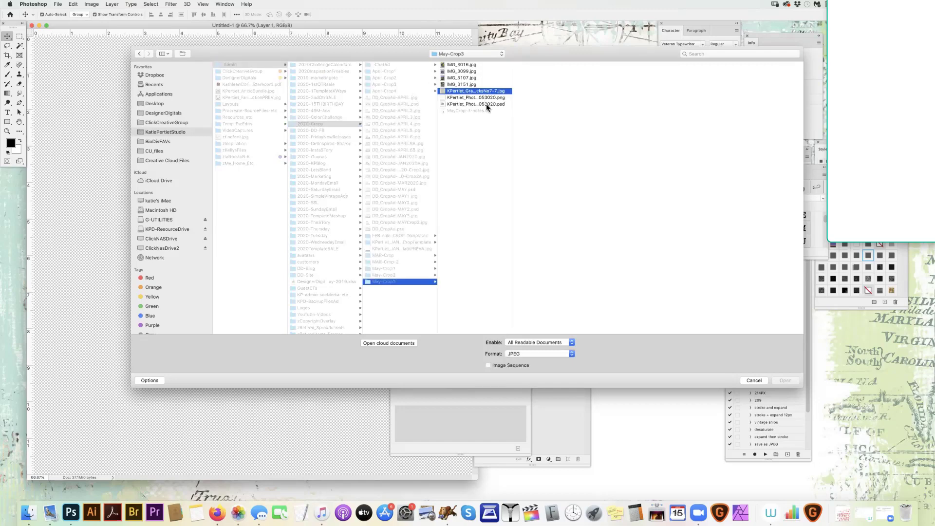
{"action": "double_click", "coordinate": [487, 93]}
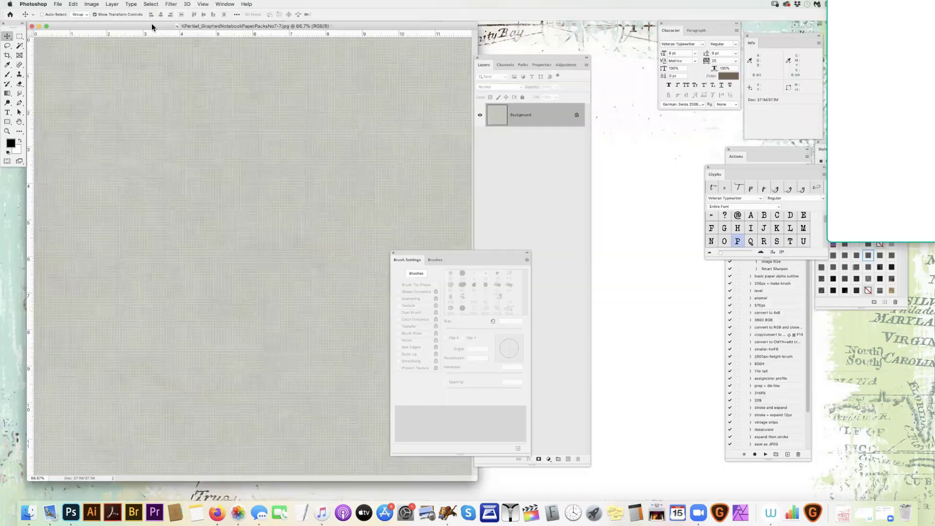
Copy the graph paper into Untitled-1, enlarged to about 101% so it covers the whole canvas, and close the paper file.
{"action": "left_click_drag", "start_coordinate": [152, 26], "coordinate": [286, 101]}
{"action": "left_click_drag", "start_coordinate": [244, 159], "coordinate": [112, 95]}
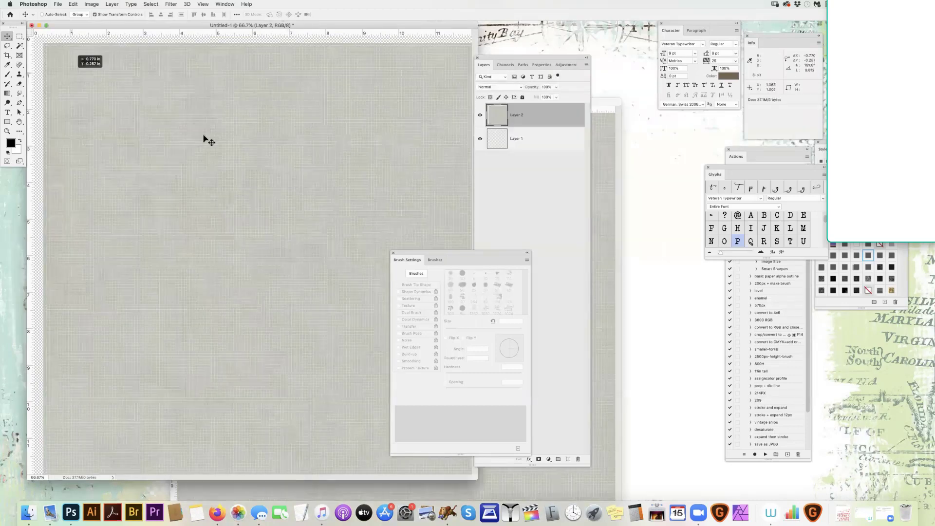
{"action": "left_click_drag", "start_coordinate": [205, 140], "coordinate": [54, 72]}
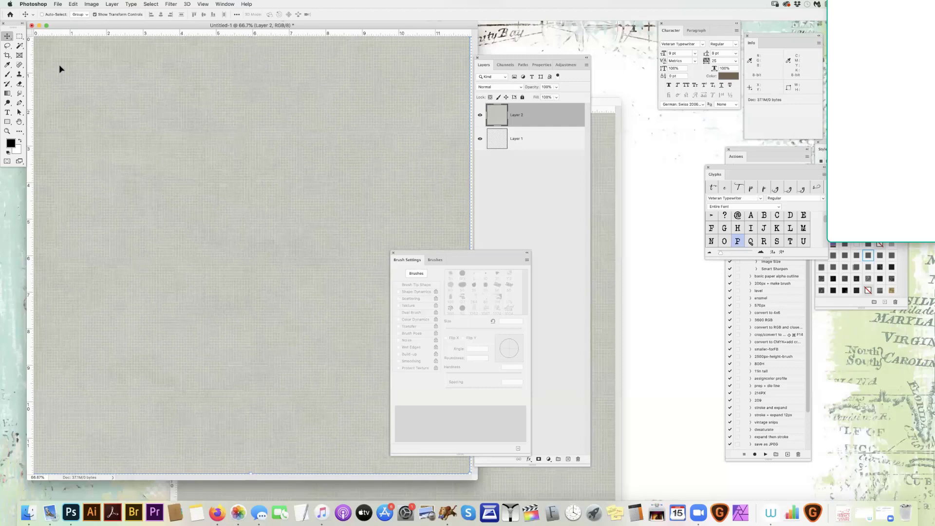
{"action": "key", "text": "super+t"}
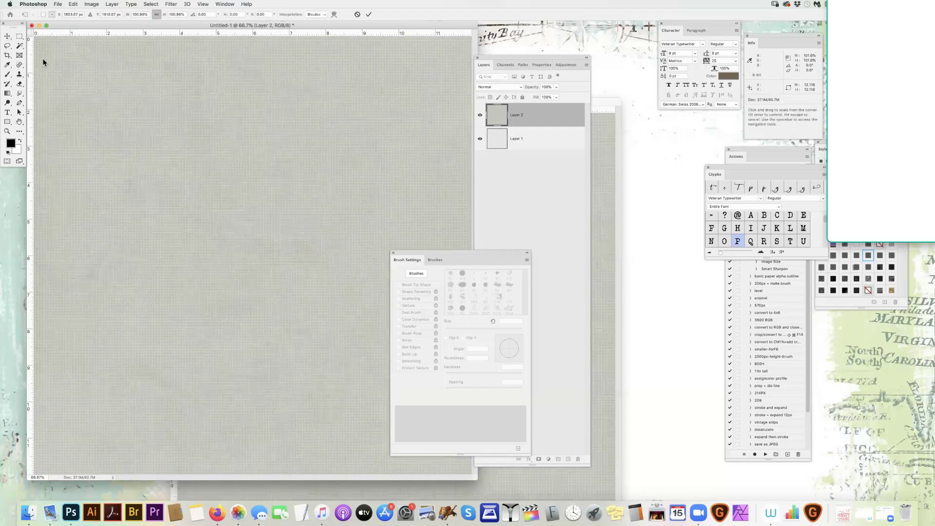
{"action": "key", "text": "Return"}
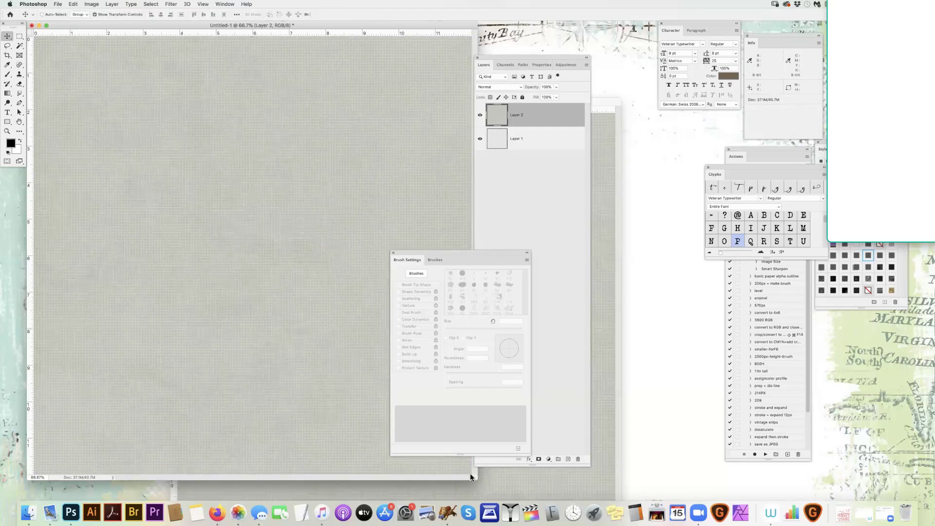
{"action": "key", "text": "super+grave"}
{"action": "key", "text": "super+w"}
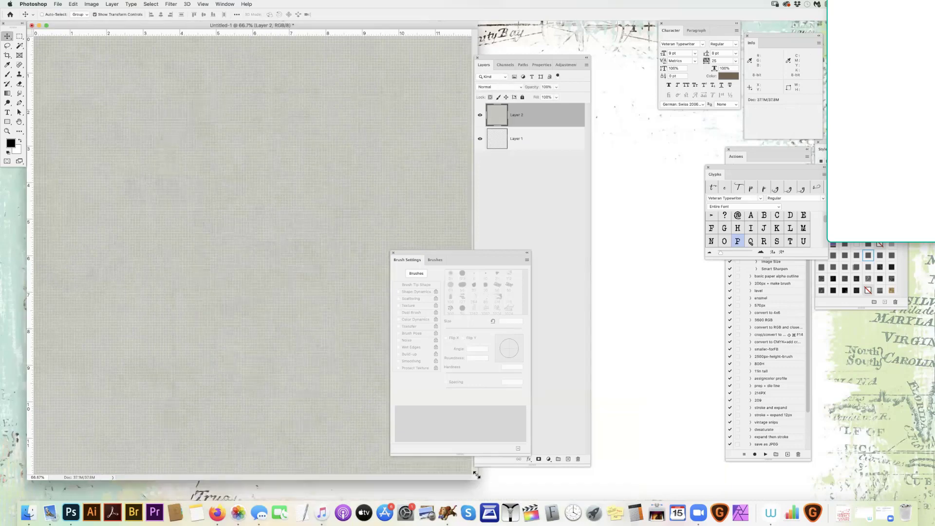
Open KPertiet_PhotoClusterFreebie053020.psd and copy all its layers, from staples down to the lowest photo, onto the paper in Untitled-1.
{"action": "key", "text": "super+o"}
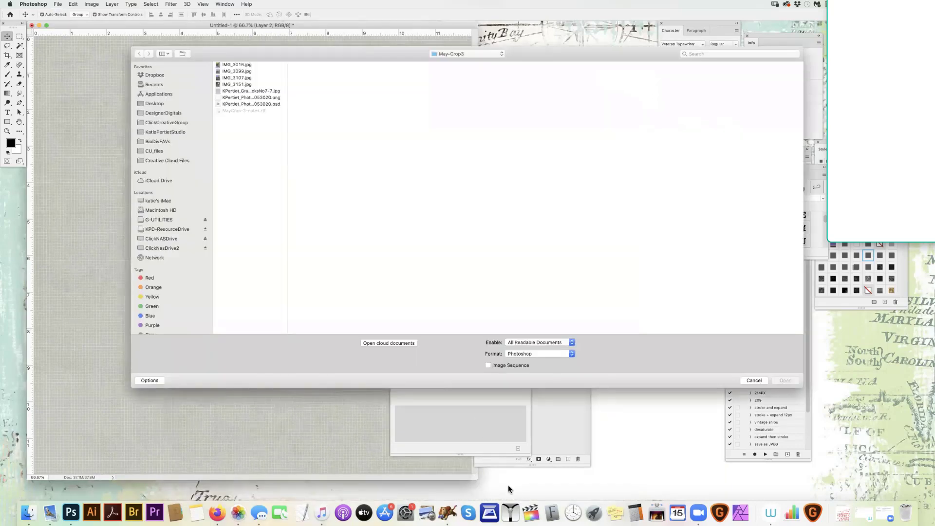
{"action": "left_click", "coordinate": [271, 104]}
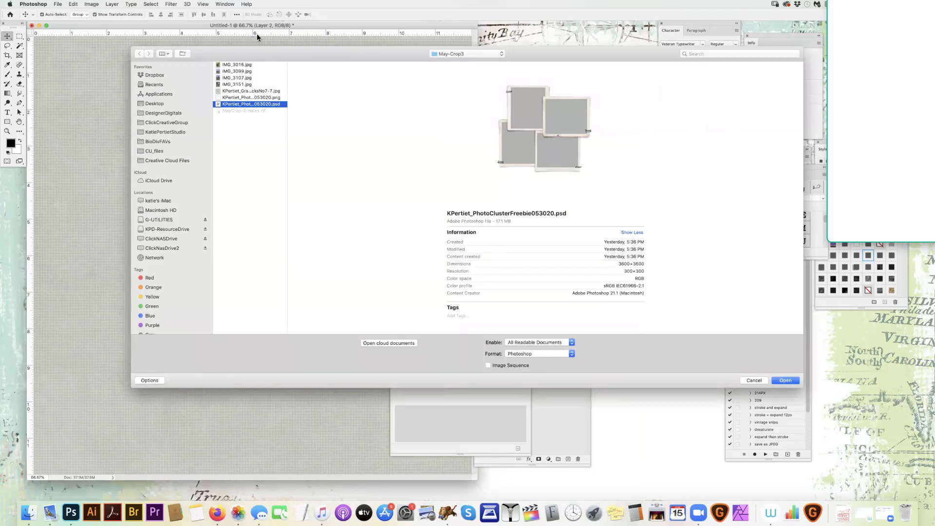
{"action": "key", "text": "Return"}
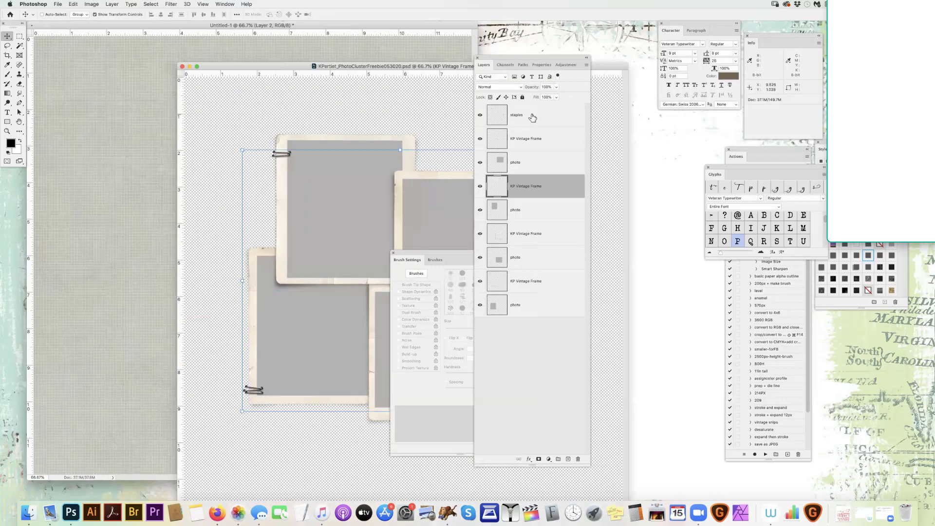
{"action": "left_click", "coordinate": [533, 118]}
{"action": "left_click", "coordinate": [536, 315], "text": "shift"}
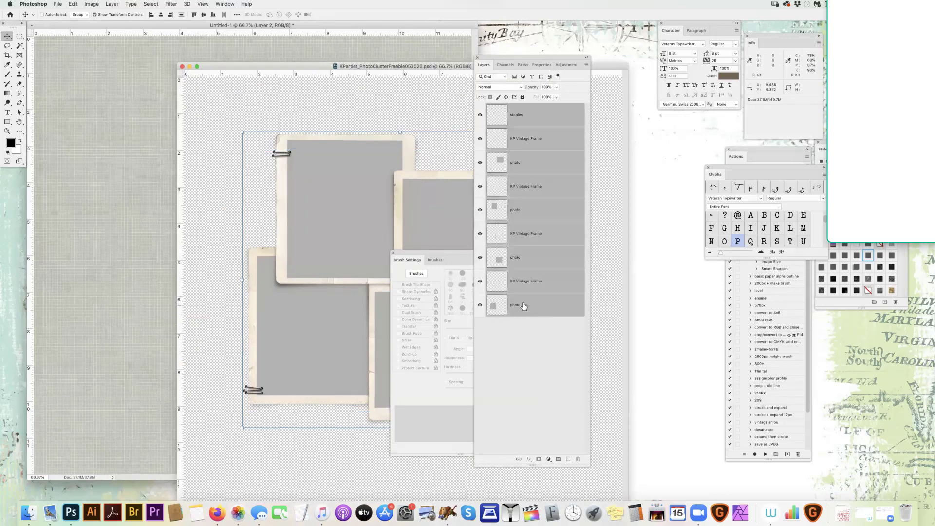
{"action": "left_click_drag", "start_coordinate": [535, 316], "coordinate": [287, 238]}
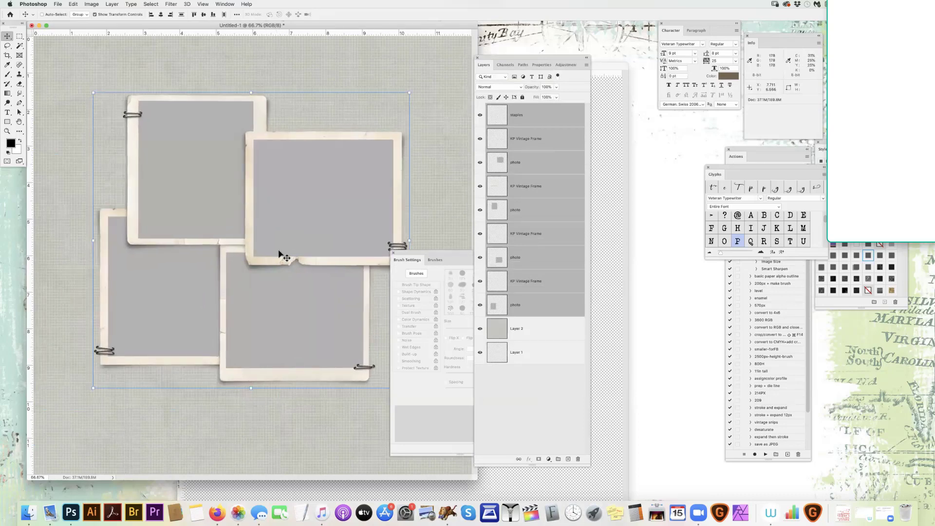
Reselect all the layers in the photo cluster file, and close that file to return to Untitled-1.
{"action": "key", "text": "ctrl+Tab"}
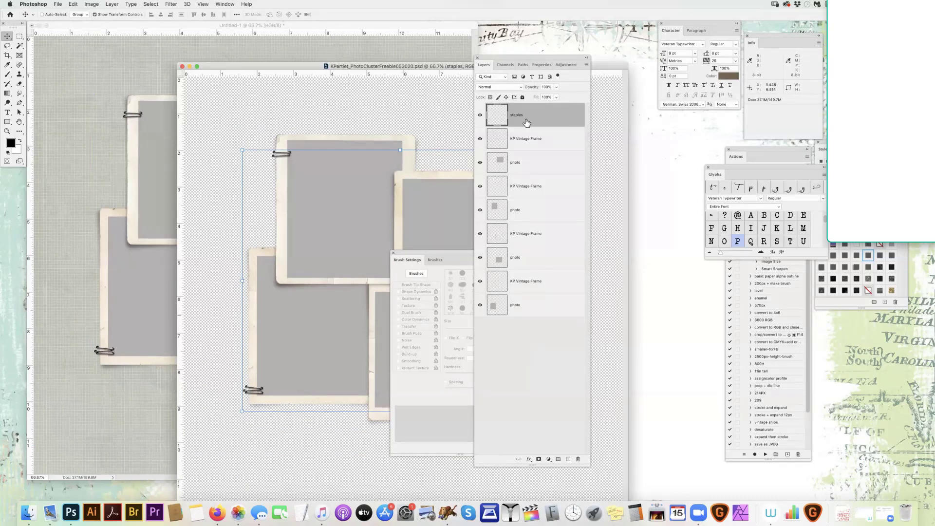
{"action": "key", "text": "super+alt+a"}
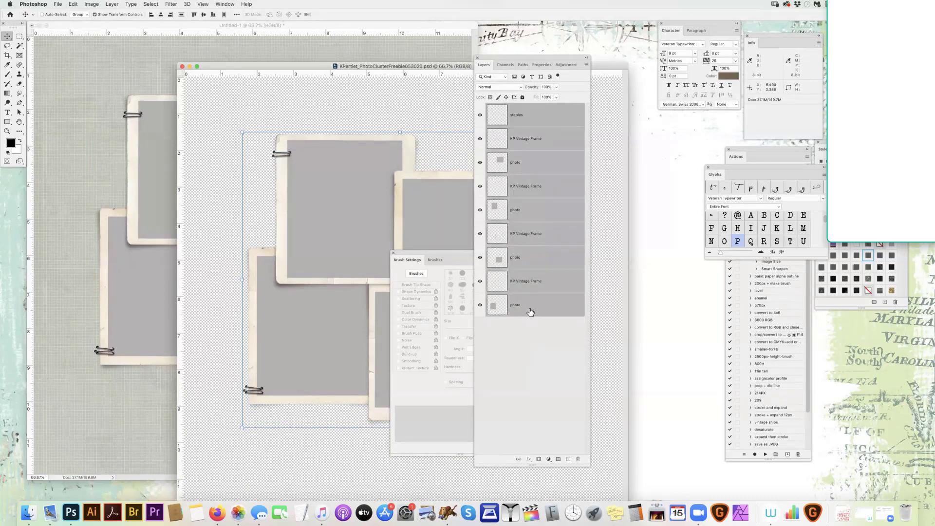
{"action": "left_click_drag", "start_coordinate": [519, 266], "coordinate": [177, 50]}
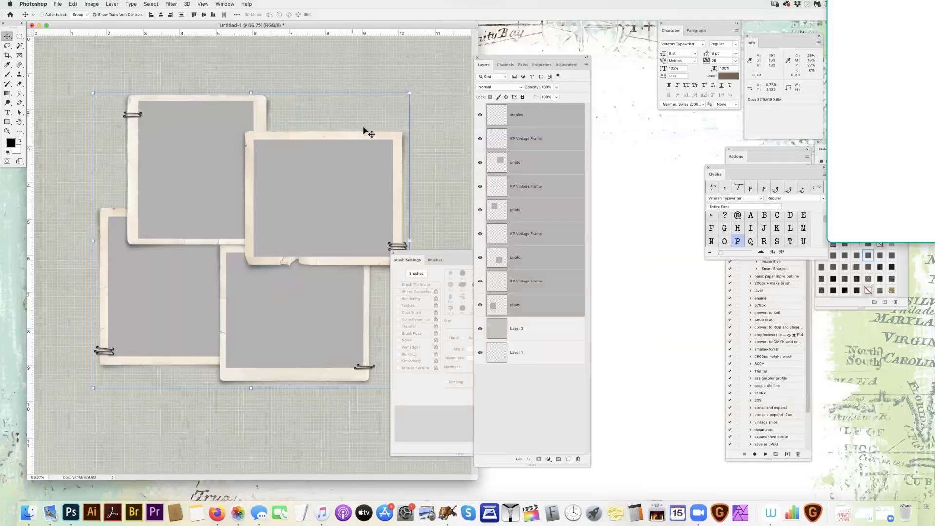
Open IMG_3151.jpg and copy the butterfly photo into Untitled-1 directly above the photo layer of the upper-right frame.
{"action": "left_click", "coordinate": [529, 165]}
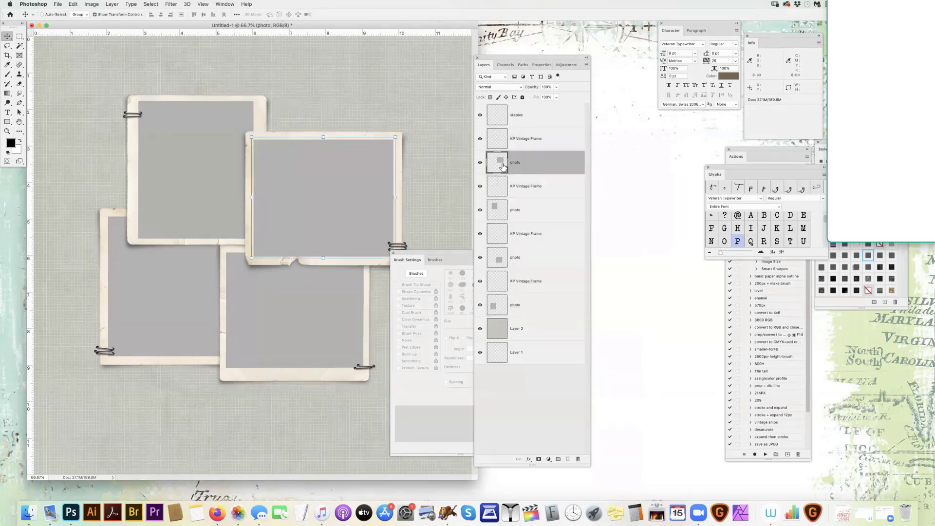
{"action": "key", "text": "super+o"}
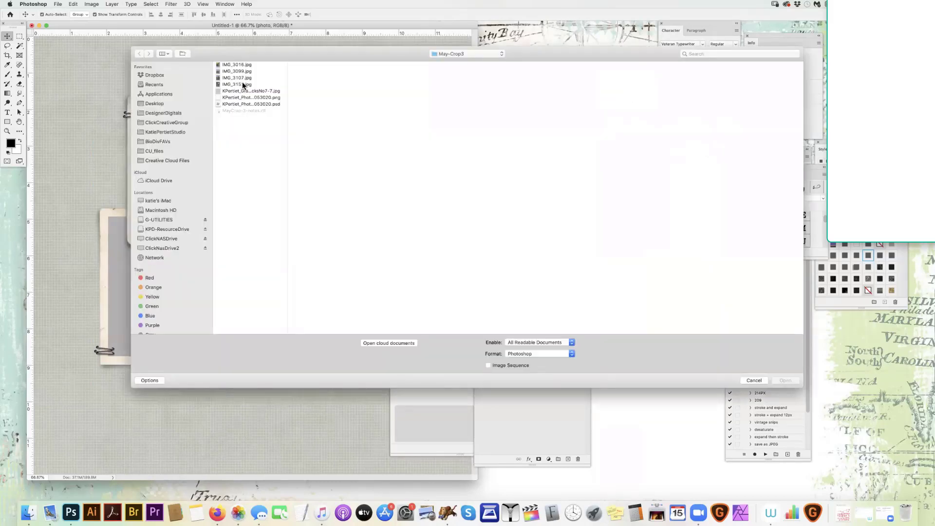
{"action": "left_click", "coordinate": [243, 84]}
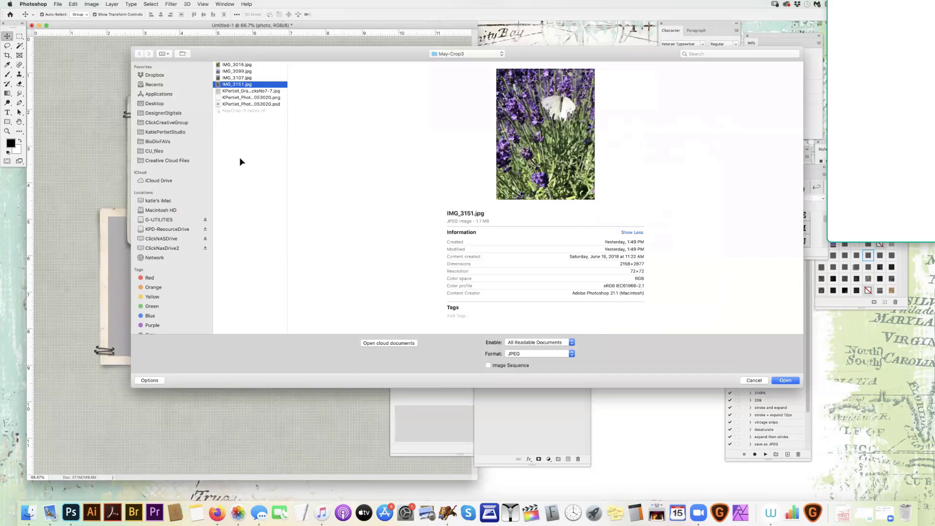
{"action": "key", "text": "Return"}
{"action": "left_click_drag", "start_coordinate": [382, 242], "coordinate": [380, 246]}
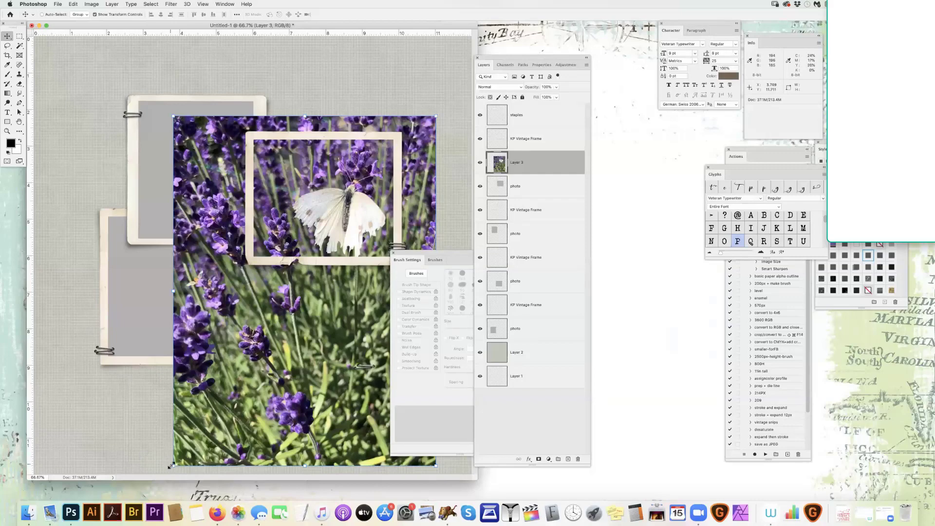
Scale the butterfly photo to about 73% over the upper-right frame and clip it to the photo layer below.
{"action": "left_click_drag", "start_coordinate": [170, 465], "coordinate": [243, 371]}
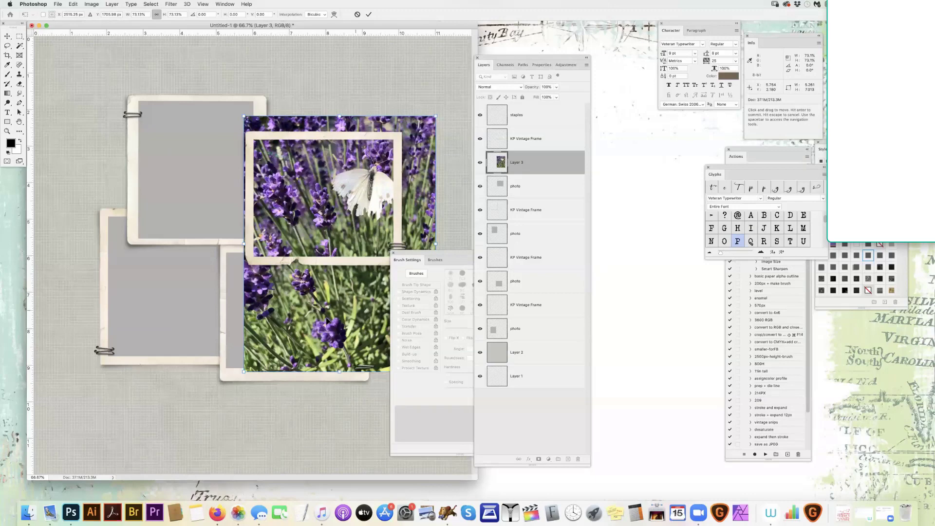
{"action": "left_click_drag", "start_coordinate": [326, 321], "coordinate": [321, 340]}
{"action": "left_click", "coordinate": [586, 65]}
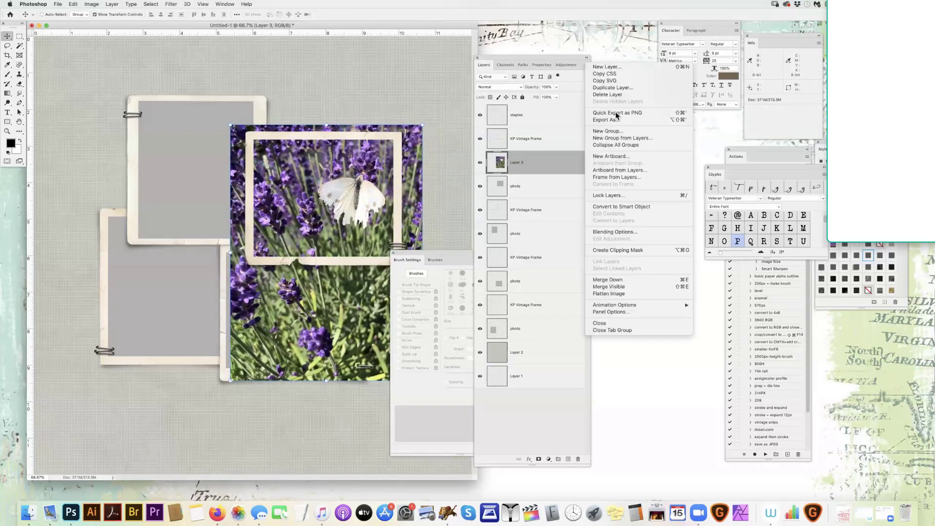
{"action": "left_click", "coordinate": [631, 250]}
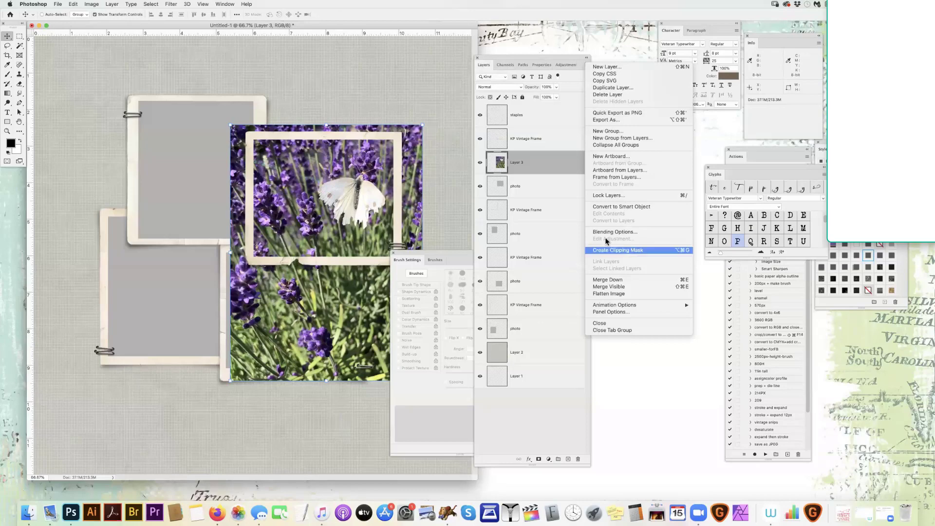
Open IMG_3016.jpg and copy the lavender row photo into Untitled-1 directly above the photo layer of the upper-left frame.
{"action": "left_click", "coordinate": [527, 236]}
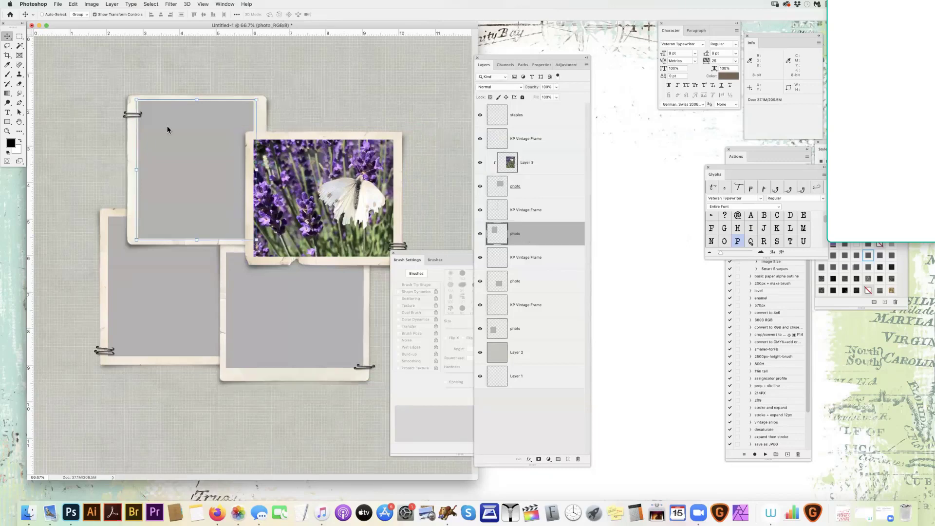
{"action": "key", "text": "super+o"}
{"action": "left_click", "coordinate": [234, 65]}
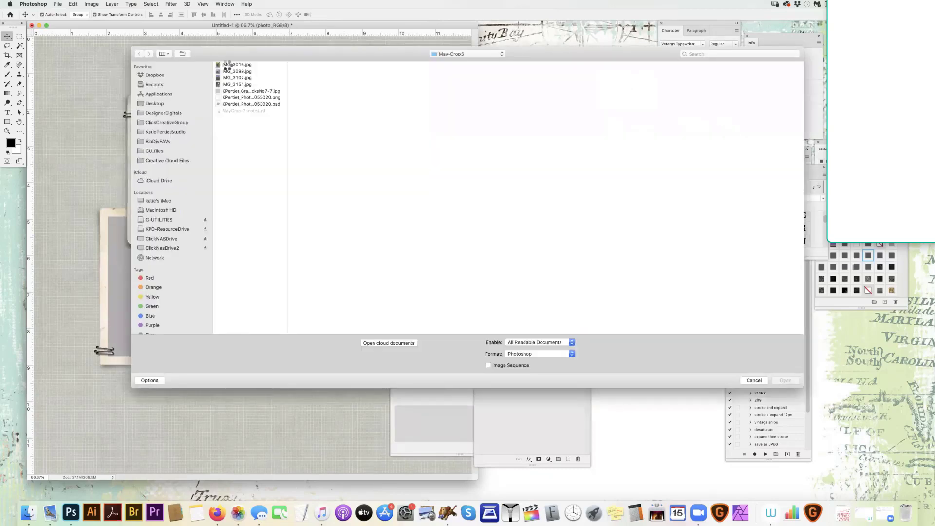
{"action": "key", "text": "Return"}
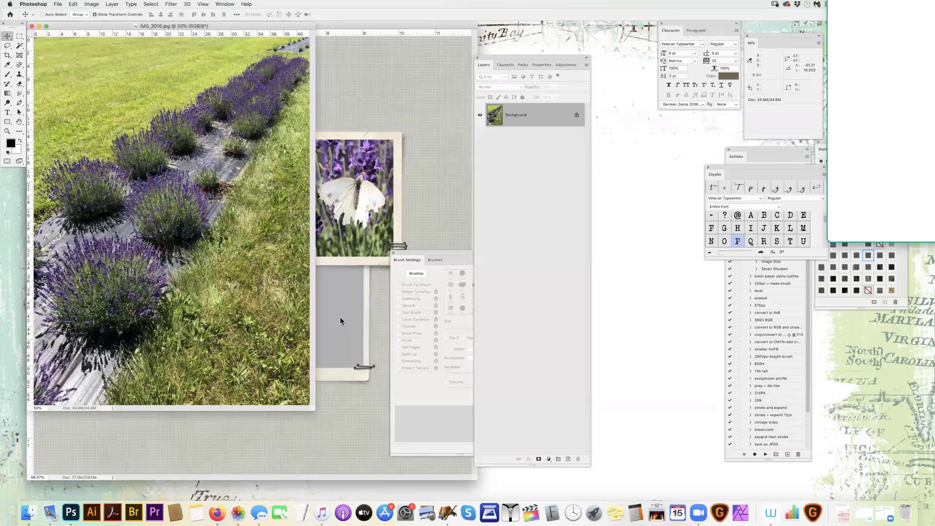
{"action": "left_click_drag", "start_coordinate": [340, 317], "coordinate": [342, 320]}
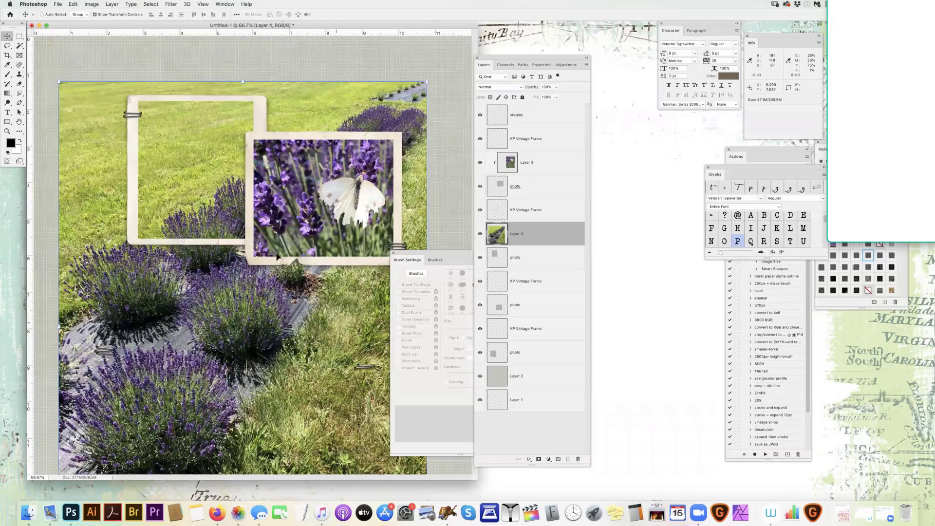
Scale the lavender row photo to about 47%, position it over the upper-left frame, and clip it to the photo layer below.
{"action": "left_click_drag", "start_coordinate": [297, 340], "coordinate": [255, 220]}
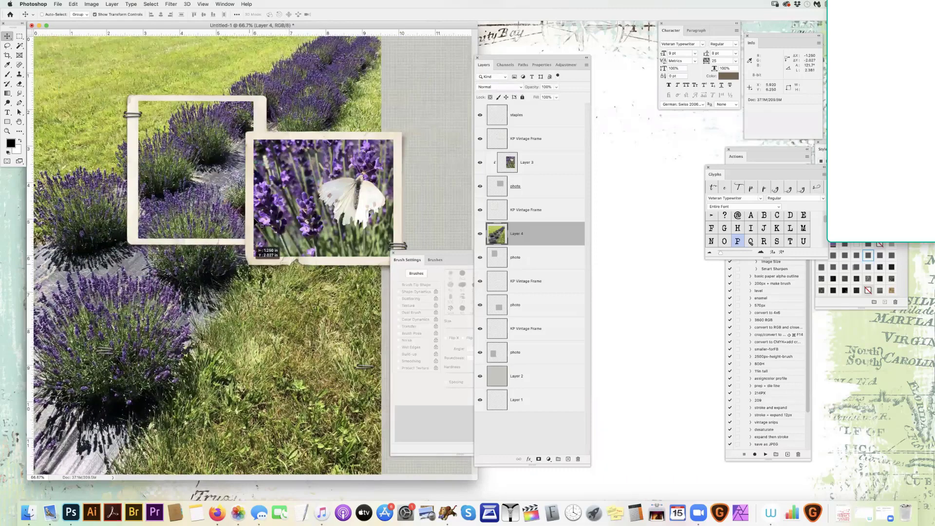
{"action": "key", "text": "super+t"}
{"action": "left_click_drag", "start_coordinate": [385, 452], "coordinate": [262, 267]}
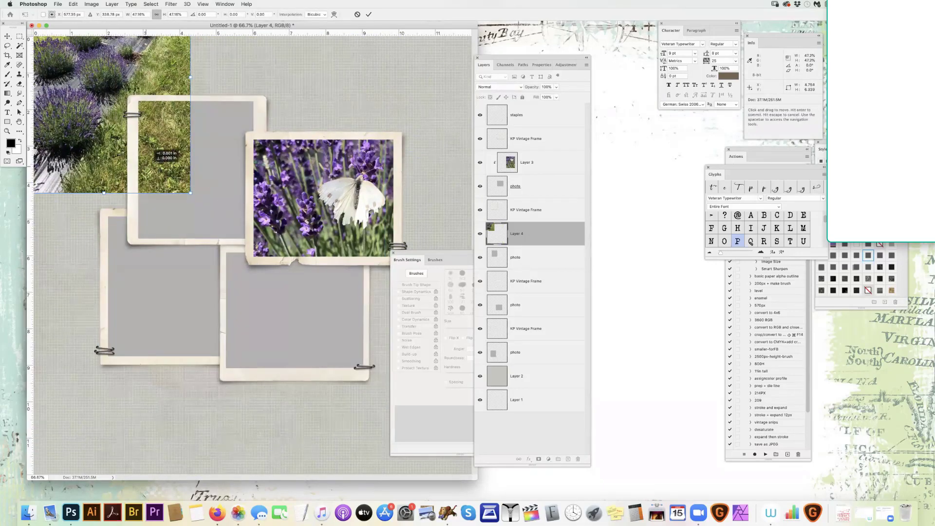
{"action": "left_click_drag", "start_coordinate": [166, 141], "coordinate": [237, 266]}
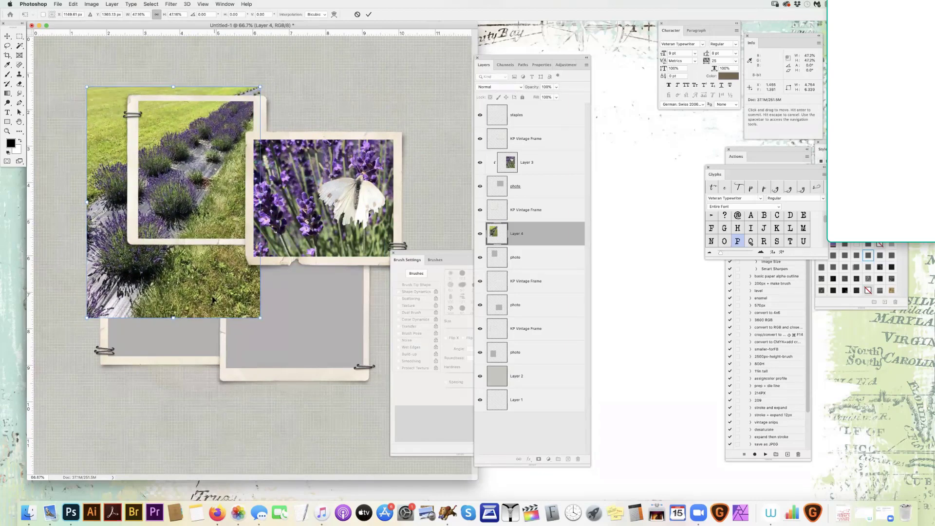
{"action": "key", "text": "Return"}
{"action": "left_click", "coordinate": [587, 65]}
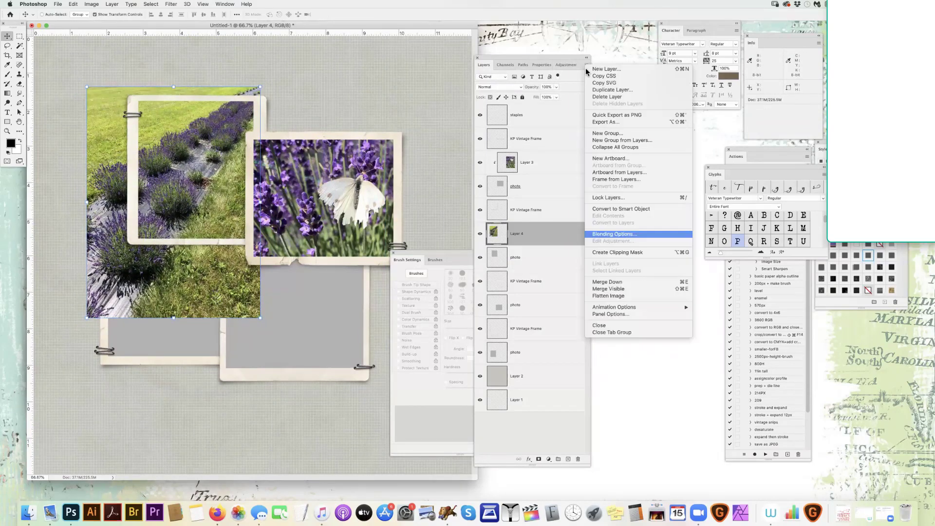
{"action": "left_click", "coordinate": [638, 252]}
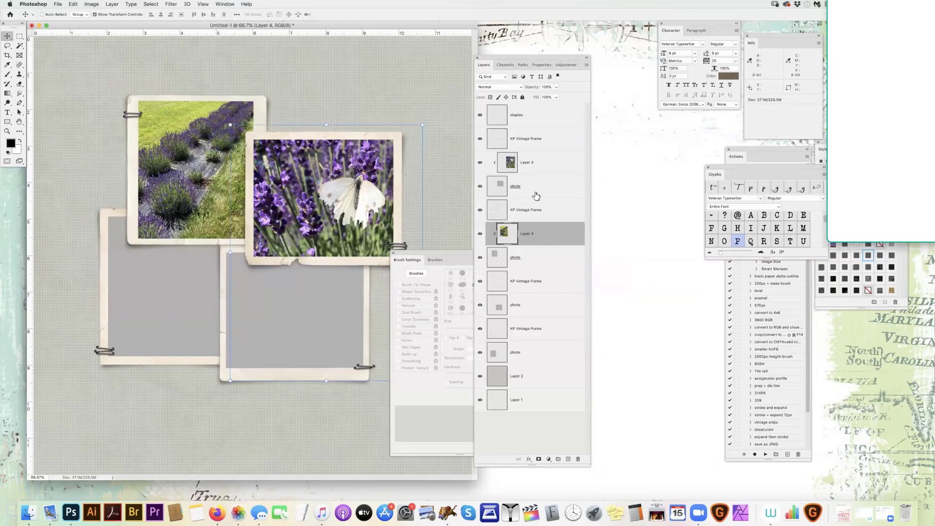
Scale the butterfly photo to about 93% and reposition it so the butterfly sits well within the upper-right frame.
{"action": "left_click", "coordinate": [538, 164]}
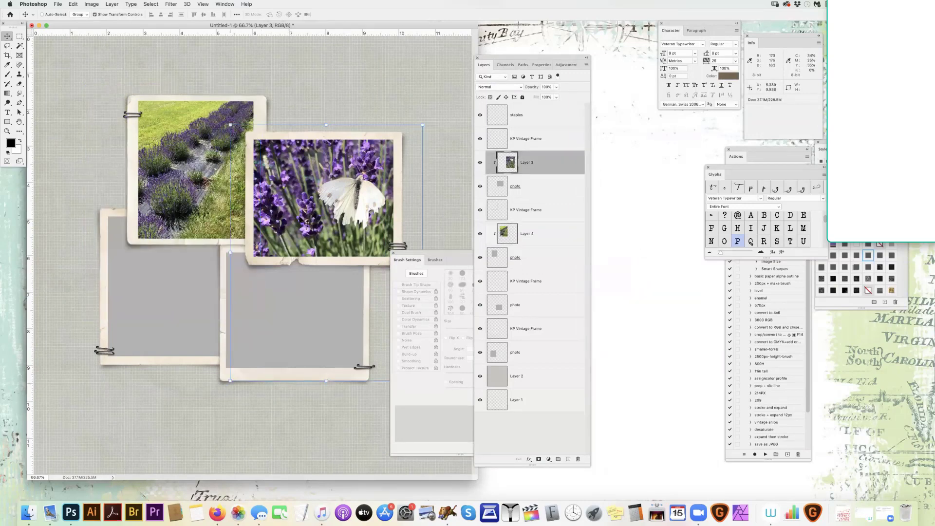
{"action": "left_click_drag", "start_coordinate": [230, 381], "coordinate": [243, 362]}
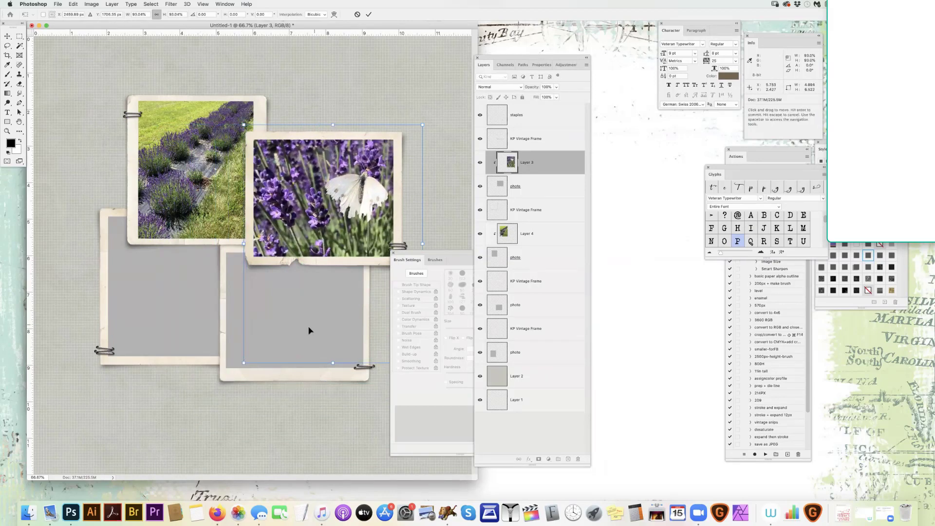
{"action": "left_click_drag", "start_coordinate": [308, 327], "coordinate": [301, 315]}
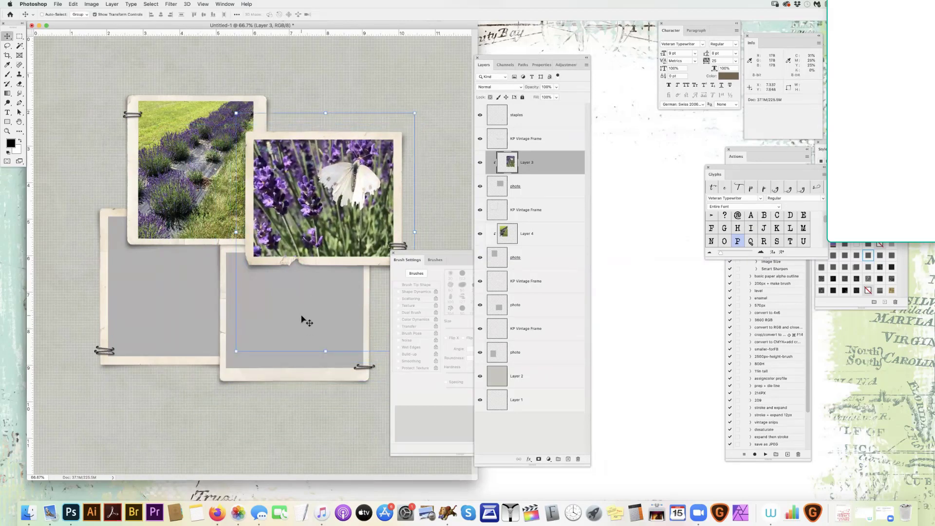
{"action": "key", "text": "Return"}
Open IMG_3107.jpg and copy the white chair photo into Untitled-1 directly above the photo layer of the lower-right frame.
{"action": "left_click", "coordinate": [531, 303]}
{"action": "key", "text": "super+o"}
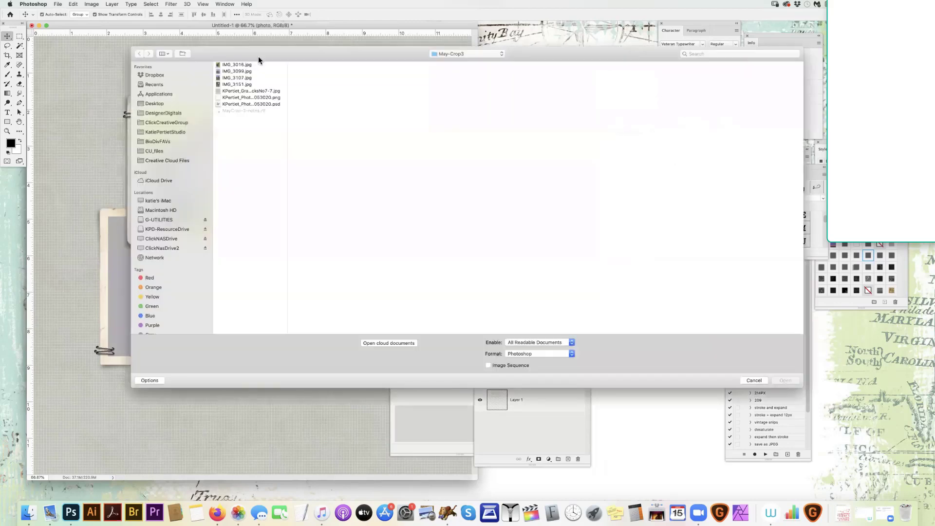
{"action": "left_click", "coordinate": [237, 78]}
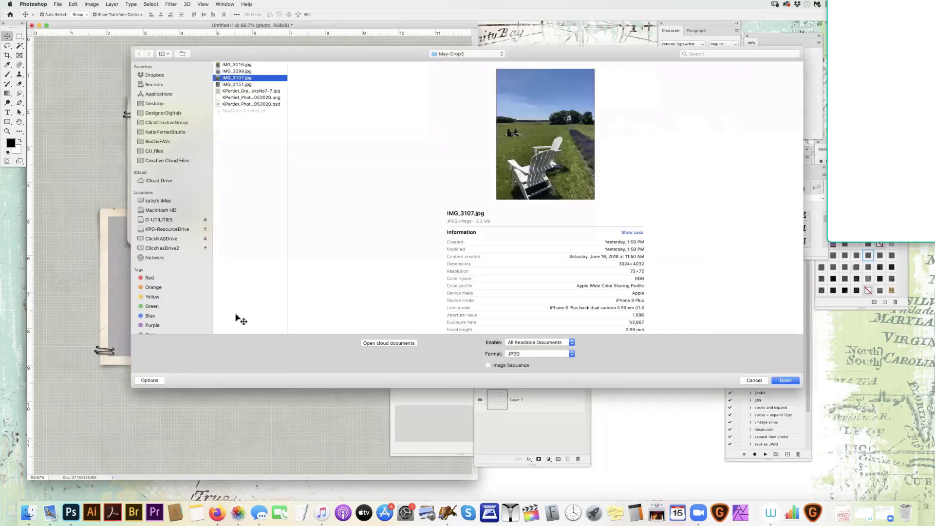
{"action": "key", "text": "Return"}
{"action": "left_click_drag", "start_coordinate": [246, 317], "coordinate": [364, 350]}
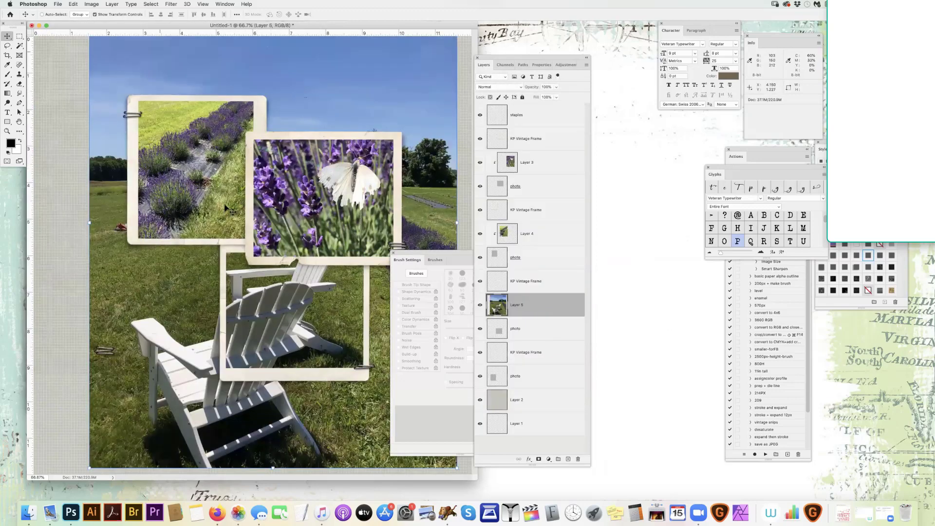
Scale the chair photo to about 44%, position it over the lower-right frame, and clip it to the photo layer below.
{"action": "left_click_drag", "start_coordinate": [243, 137], "coordinate": [225, 208]}
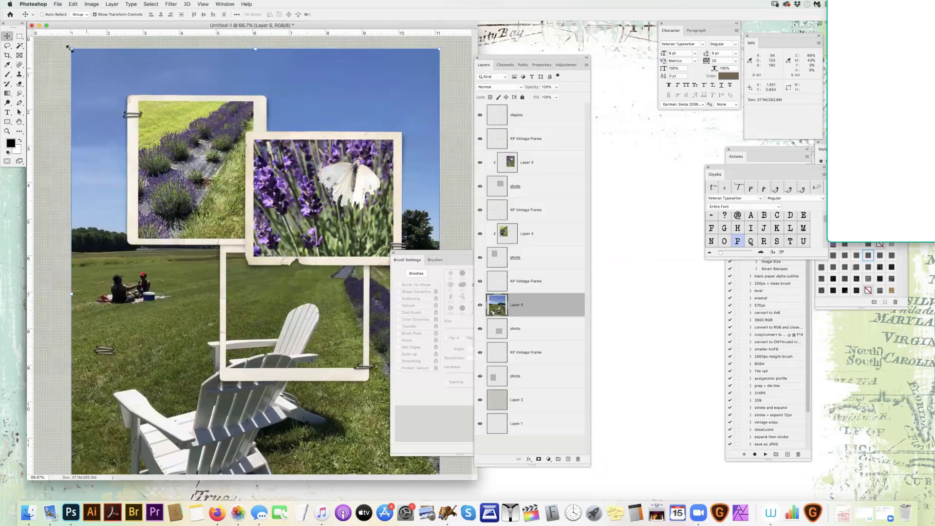
{"action": "left_click_drag", "start_coordinate": [258, 302], "coordinate": [276, 322]}
{"action": "left_click_drag", "start_coordinate": [330, 438], "coordinate": [279, 310]}
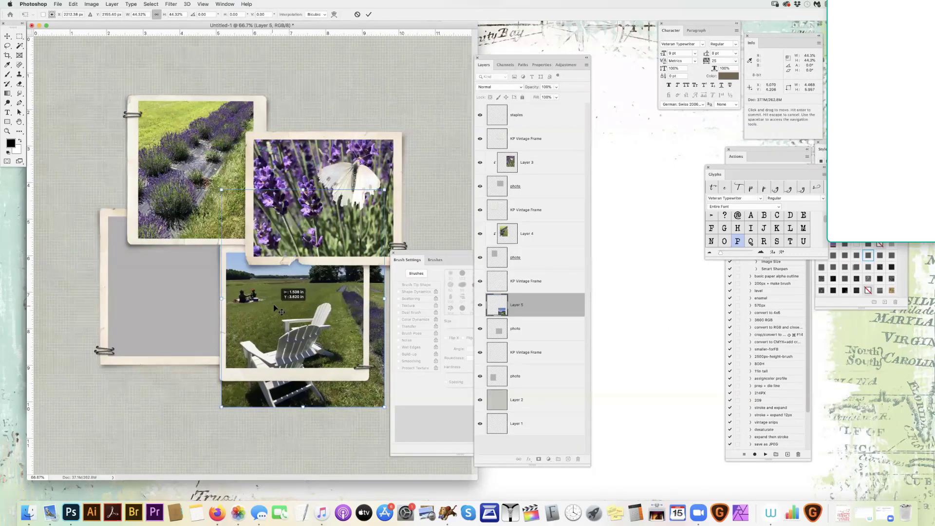
{"action": "key", "text": "Return"}
{"action": "left_click", "coordinate": [586, 65]}
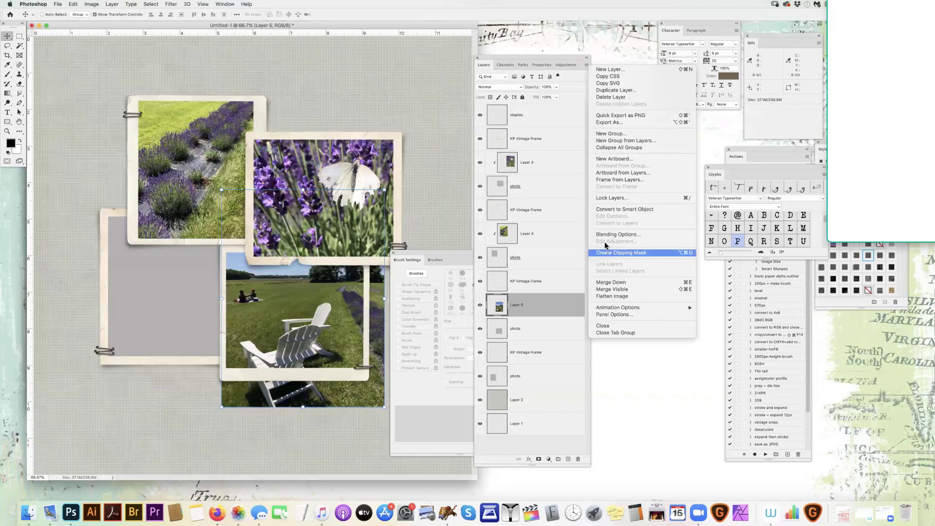
{"action": "left_click", "coordinate": [609, 252]}
Open IMG_3099.jpg and copy the tall lavender photo into Untitled-1 directly above the photo layer of the lower-left frame.
{"action": "left_click", "coordinate": [532, 368]}
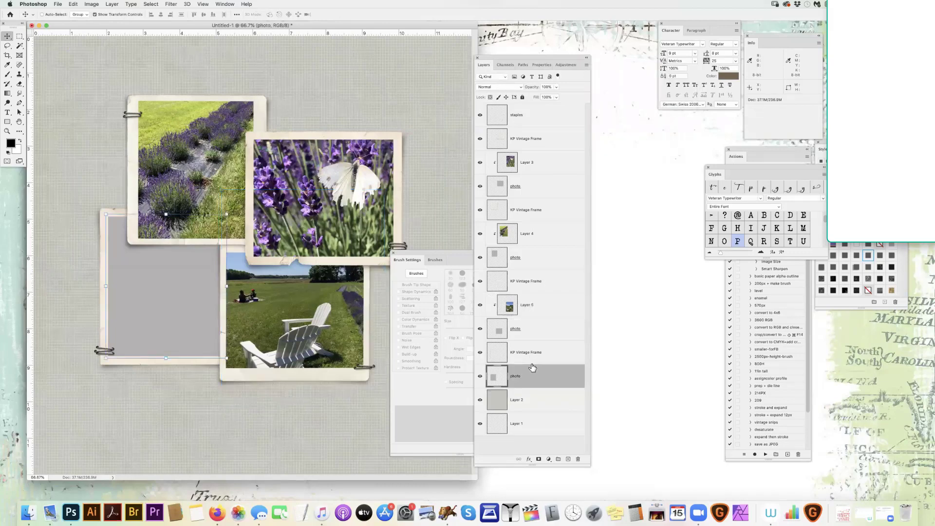
{"action": "key", "text": "super+o"}
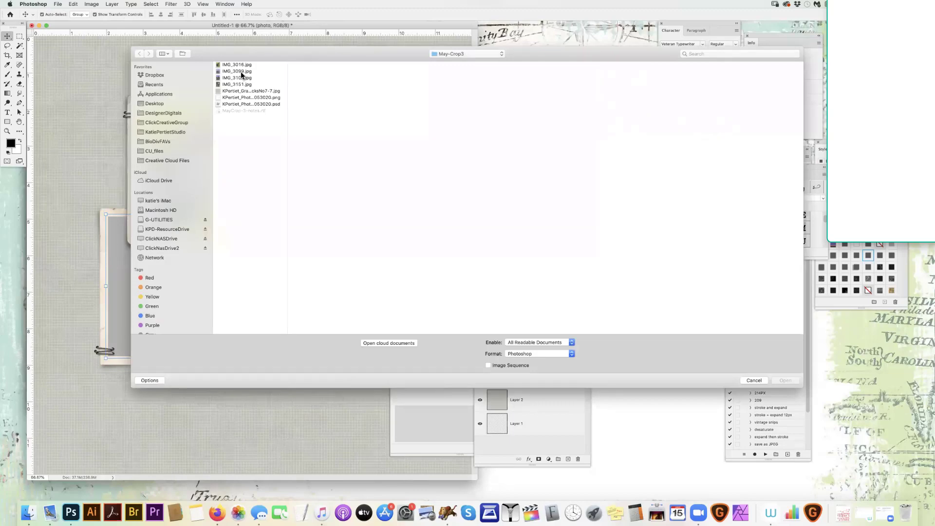
{"action": "left_click", "coordinate": [241, 72]}
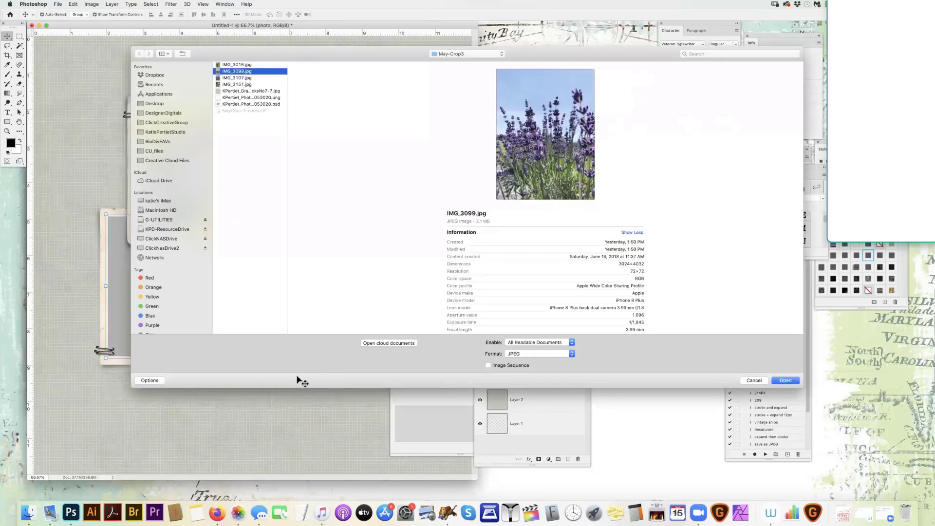
{"action": "key", "text": "Return"}
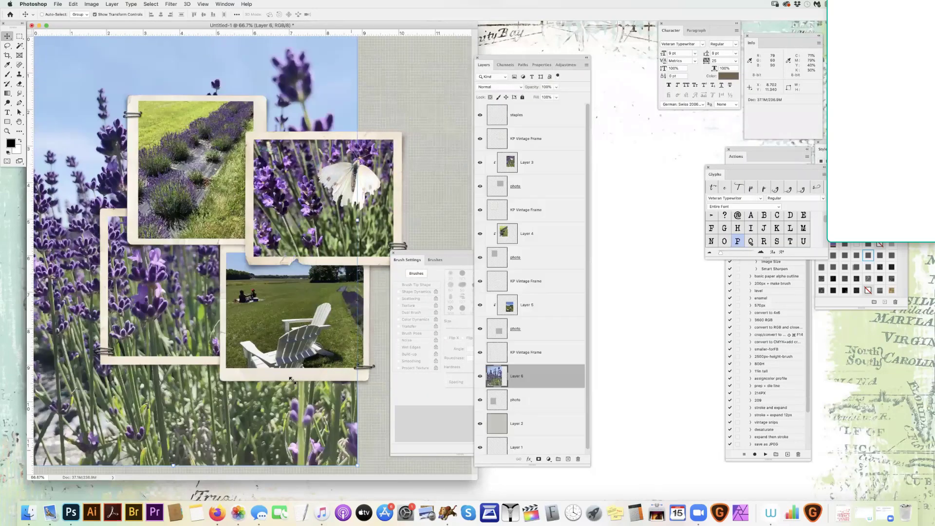
Scale the tall lavender photo to about 46%, position it over the lower-left frame, and clip it to the photo layer below.
{"action": "left_click_drag", "start_coordinate": [358, 466], "coordinate": [162, 363]}
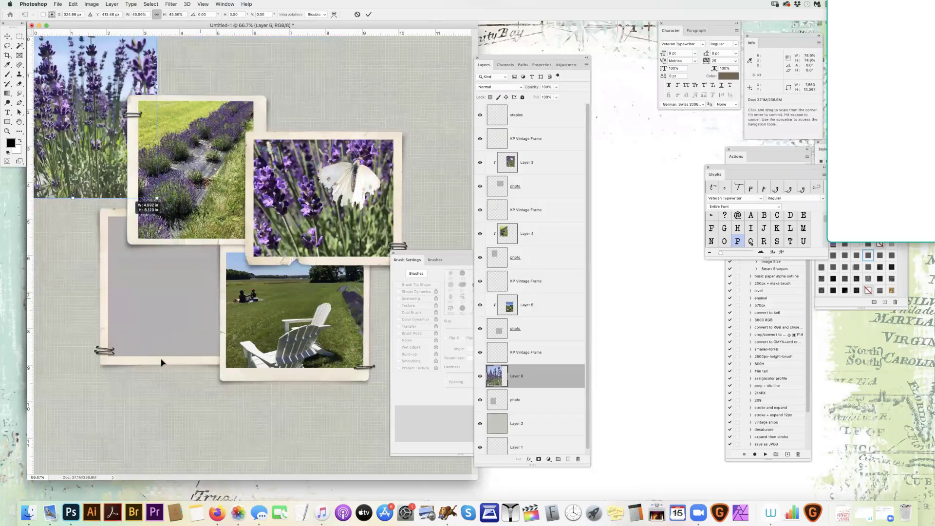
{"action": "left_click_drag", "start_coordinate": [103, 134], "coordinate": [190, 349]}
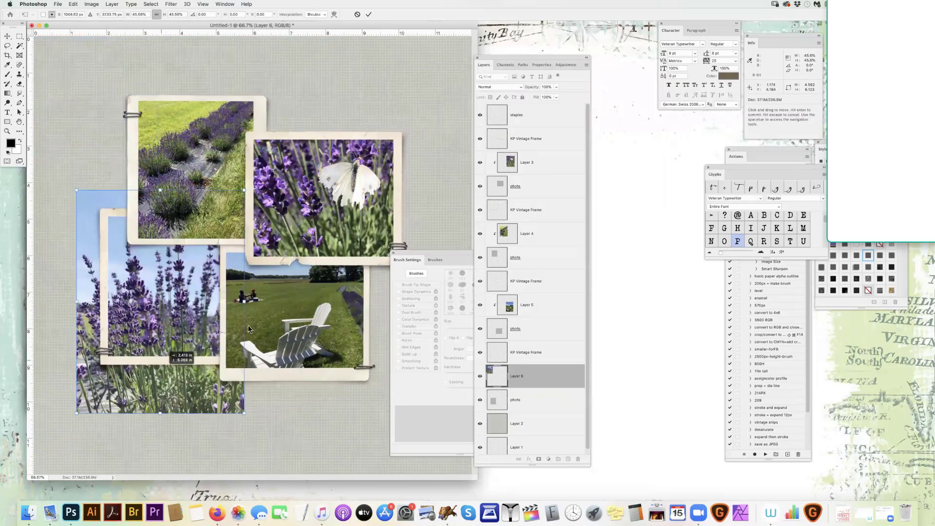
{"action": "left_click_drag", "start_coordinate": [247, 326], "coordinate": [252, 333]}
{"action": "key", "text": "Return"}
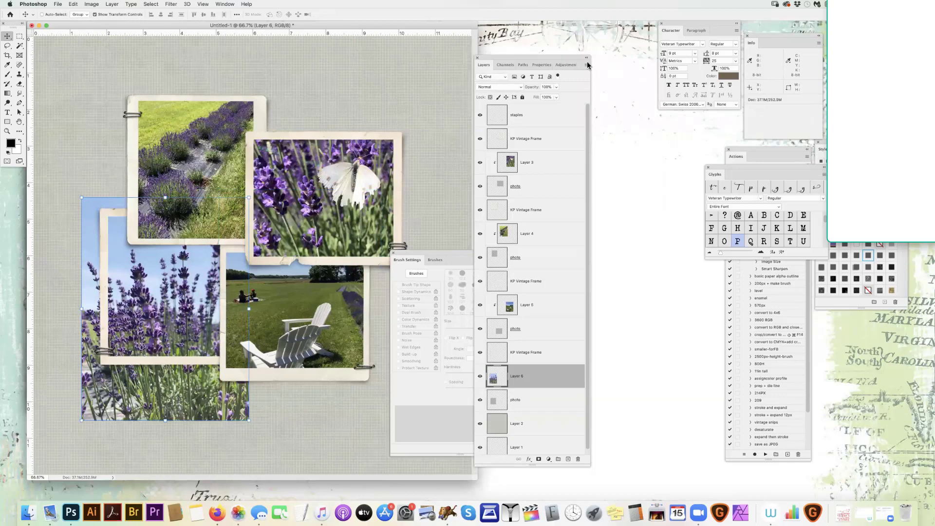
{"action": "left_click", "coordinate": [587, 65]}
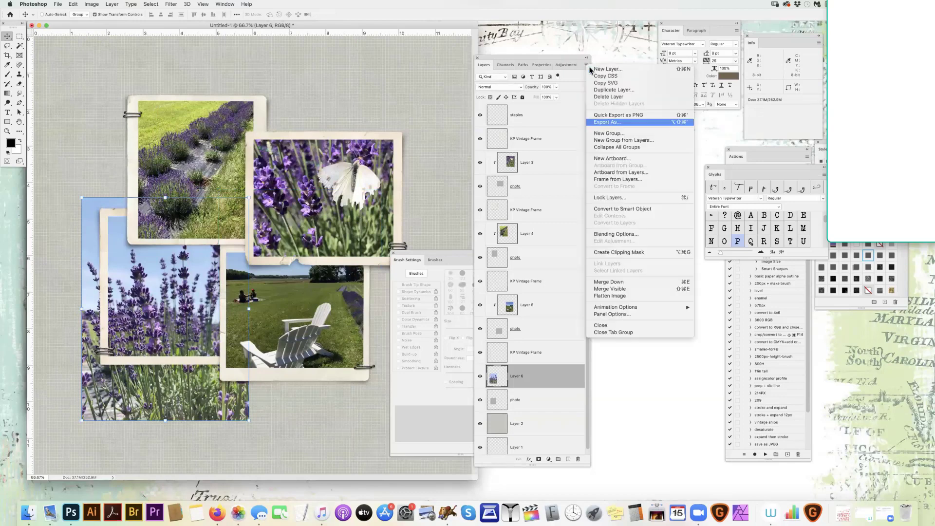
{"action": "left_click", "coordinate": [632, 253]}
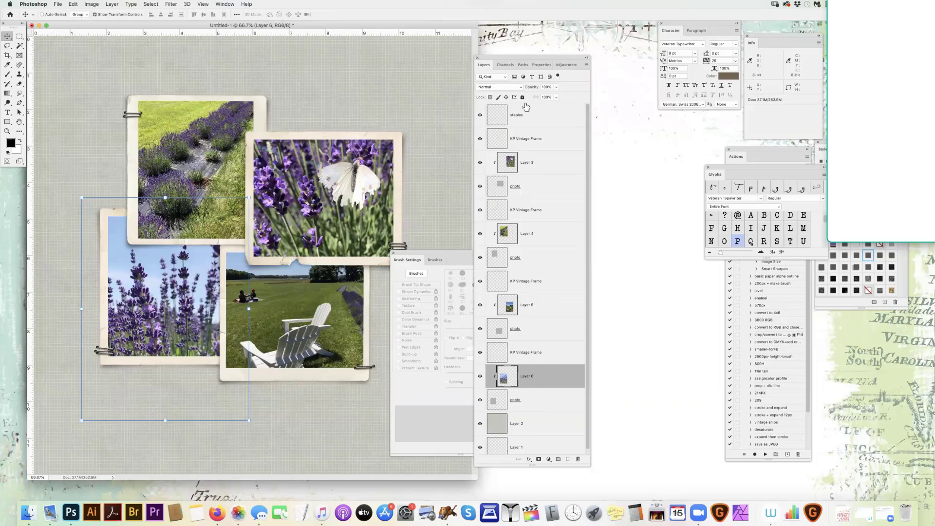
Group all layers from the lowest photo layer up to staples, and add a mask to the group that hides everything.
{"action": "key", "text": "alt+bracketleft"}
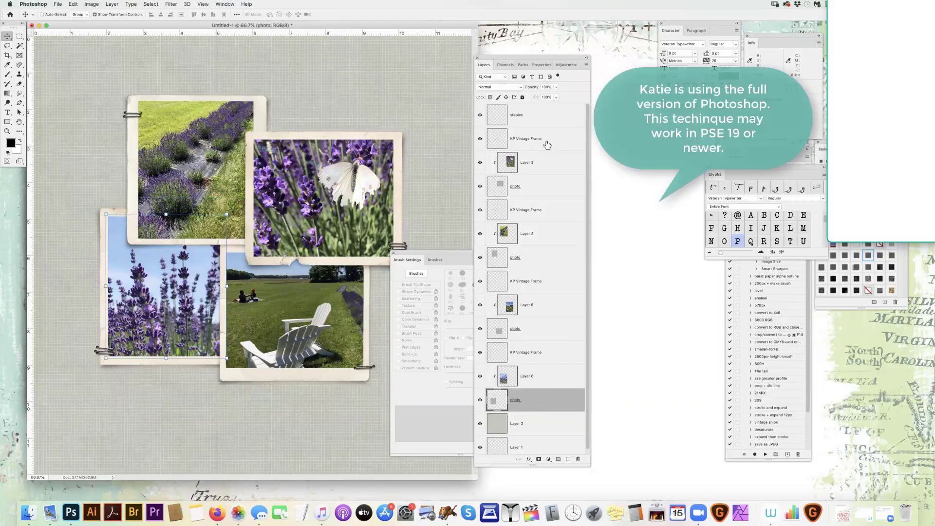
{"action": "left_click", "coordinate": [543, 117], "text": "shift"}
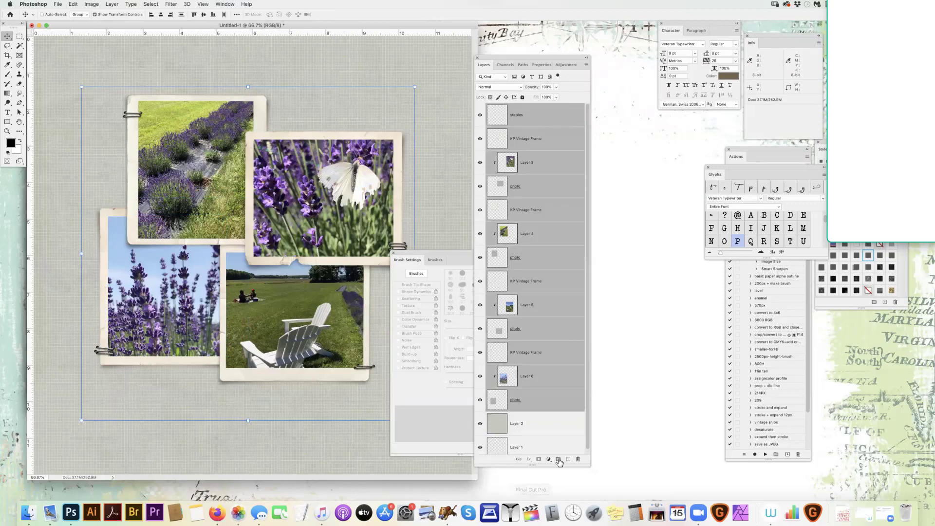
{"action": "key", "text": "super+g"}
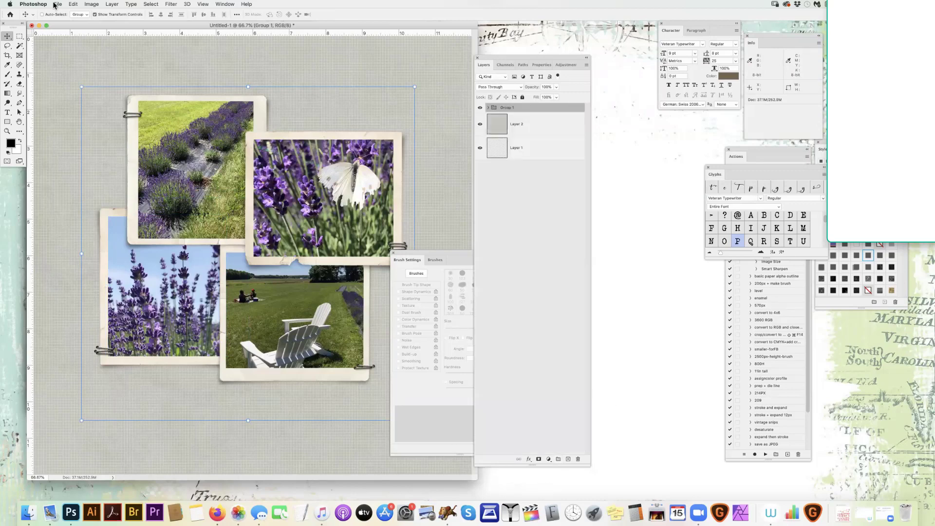
{"action": "left_click", "coordinate": [112, 4]}
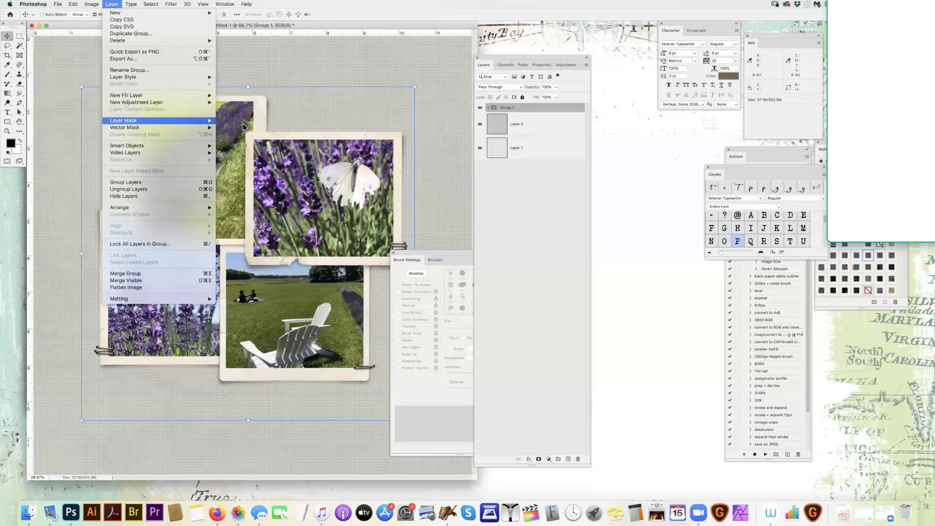
{"action": "mouse_move", "coordinate": [204, 120]}
{"action": "left_click", "coordinate": [242, 128]}
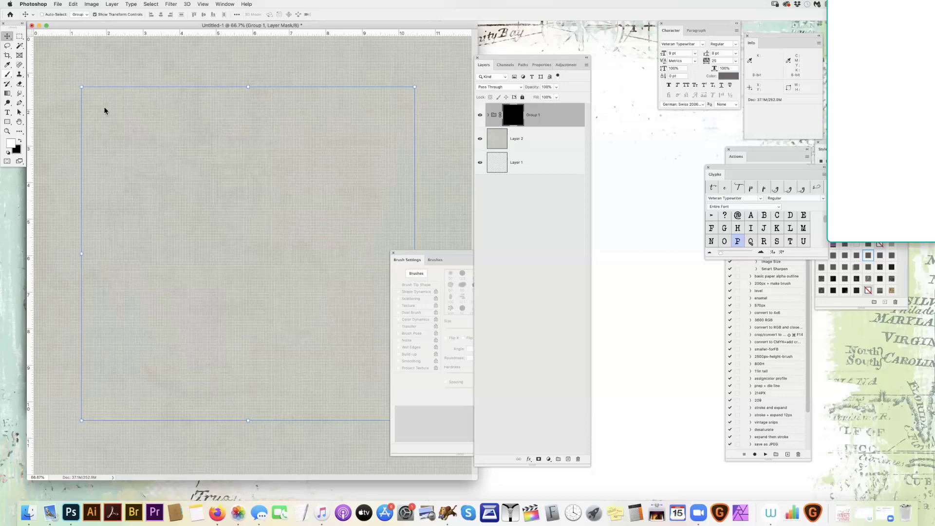
Choose the KP-watery messy paintback preset for the Brush tool.
{"action": "key", "text": "b"}
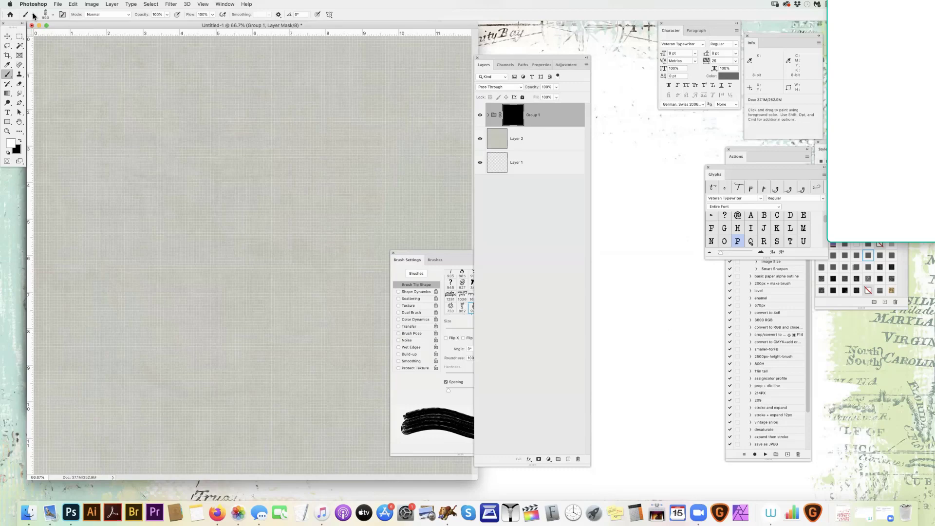
{"action": "right_click", "coordinate": [469, 102]}
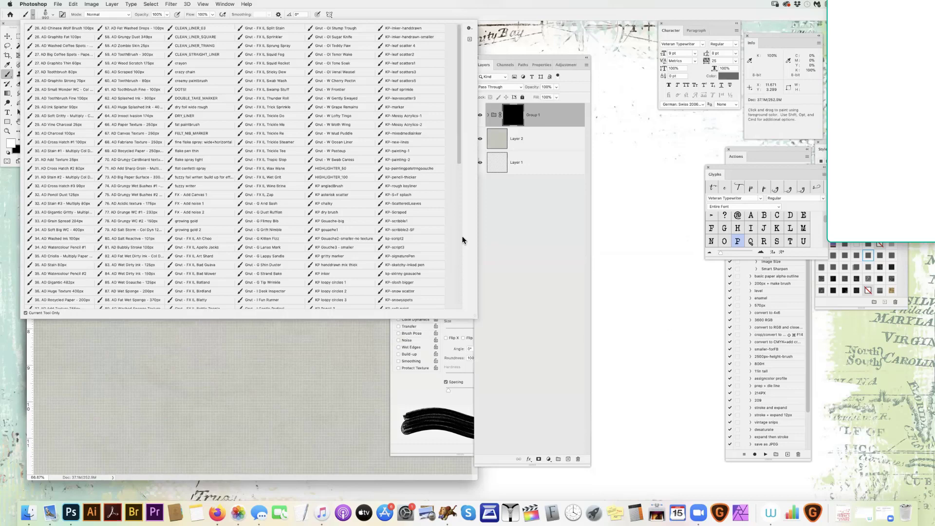
{"action": "scroll", "coordinate": [461, 282], "scroll_direction": "down", "scroll_amount": 10}
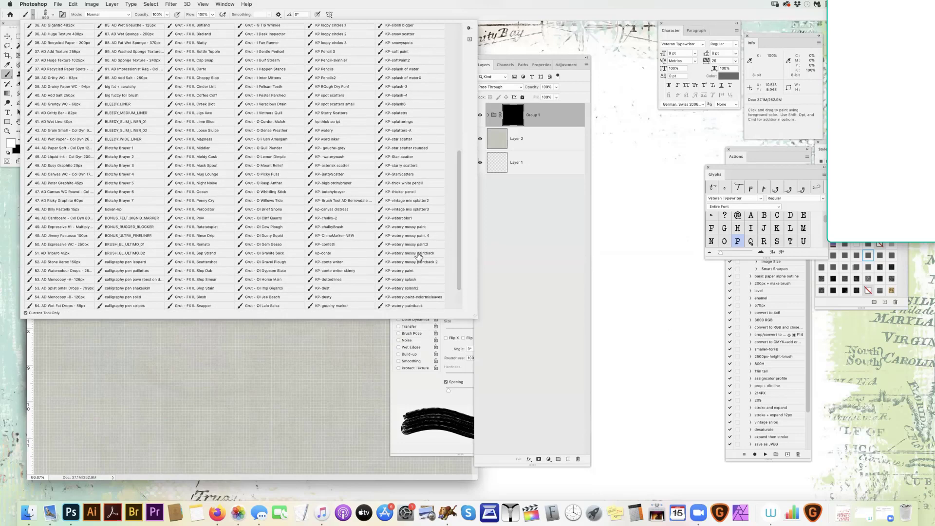
{"action": "left_click", "coordinate": [419, 254]}
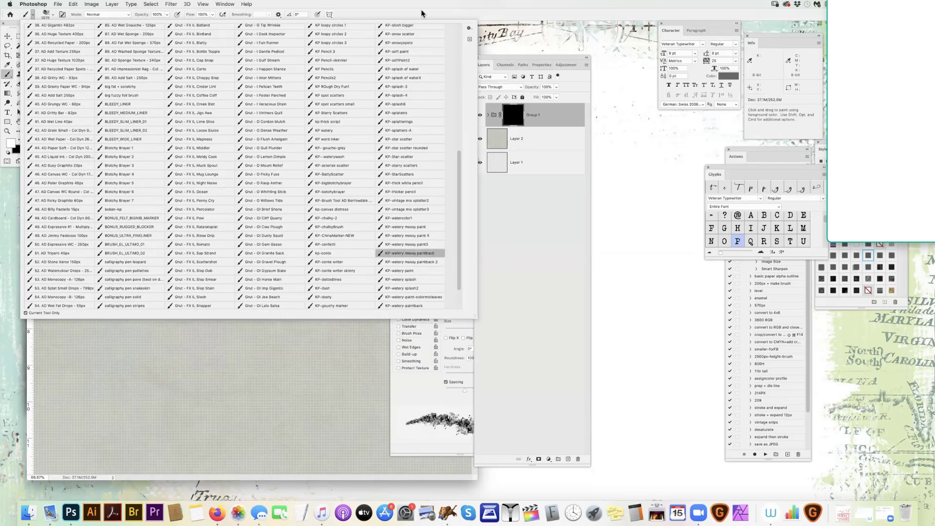
{"action": "left_click", "coordinate": [337, 15]}
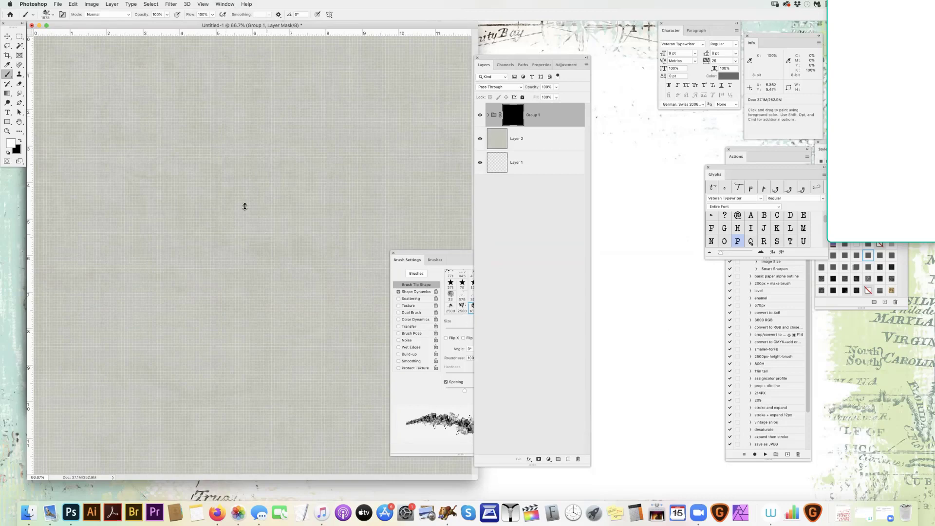
Stamp white brush marks on the group's mask across the frame cluster to reveal the photos with ragged watercolor edges.
{"action": "left_click", "coordinate": [223, 207]}
{"action": "left_click", "coordinate": [287, 201]}
{"action": "left_click", "coordinate": [254, 239]}
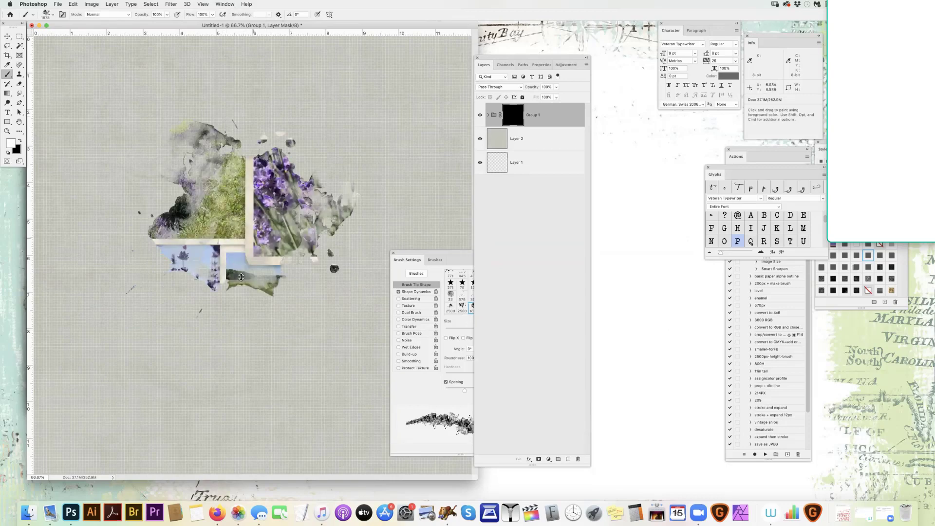
{"action": "left_click", "coordinate": [202, 295]}
{"action": "left_click", "coordinate": [172, 337]}
{"action": "left_click", "coordinate": [161, 321]}
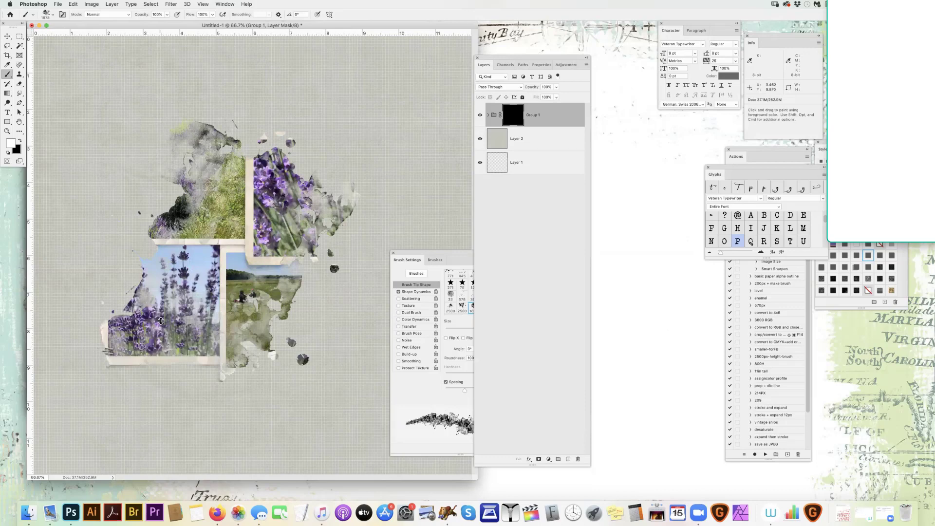
{"action": "left_click", "coordinate": [273, 165]}
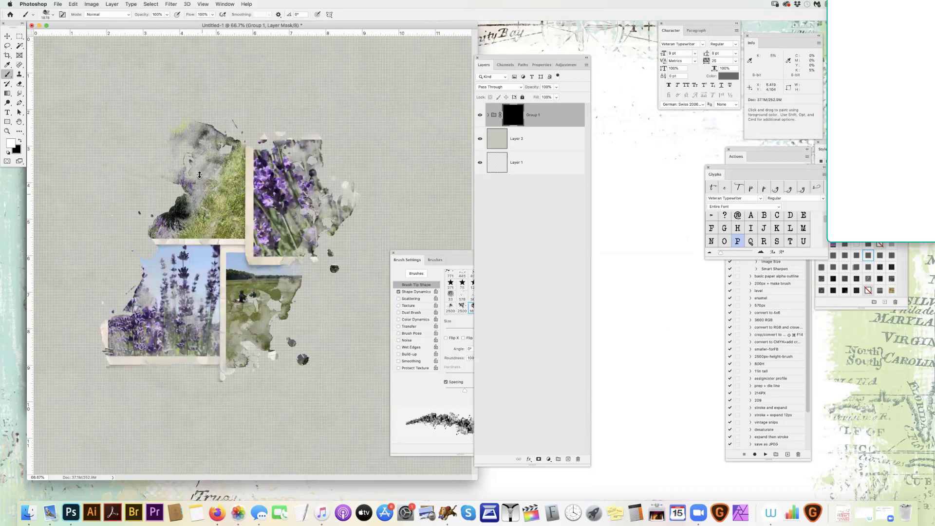
{"action": "left_click", "coordinate": [180, 199]}
{"action": "left_click", "coordinate": [168, 226]}
{"action": "left_click", "coordinate": [208, 173]}
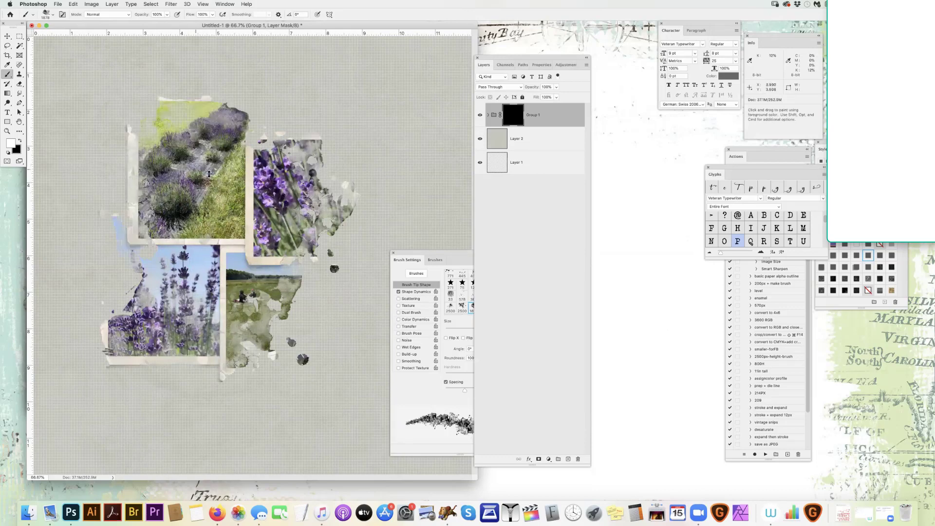
{"action": "left_click", "coordinate": [239, 209]}
{"action": "left_click", "coordinate": [245, 199]}
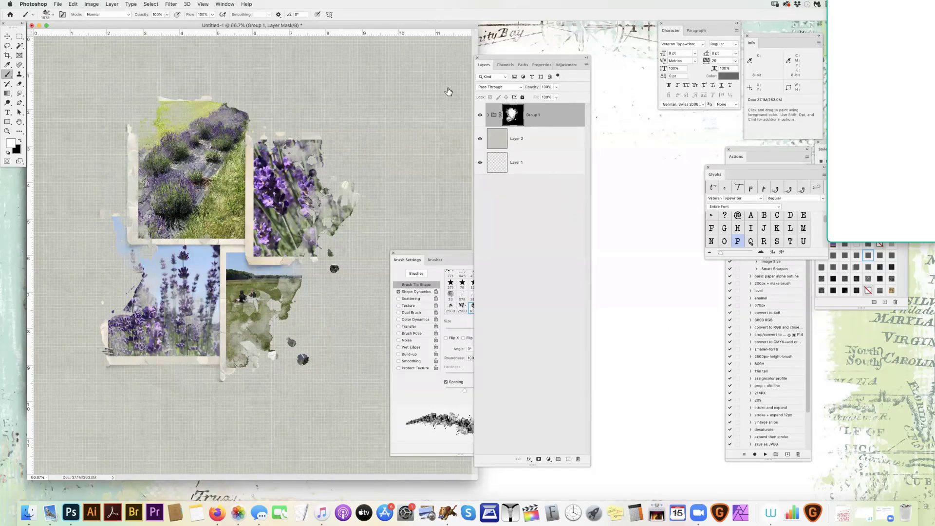
Hide the masked photo group and activate the Move tool.
{"action": "left_click", "coordinate": [480, 117]}
{"action": "left_click", "coordinate": [6, 36]}
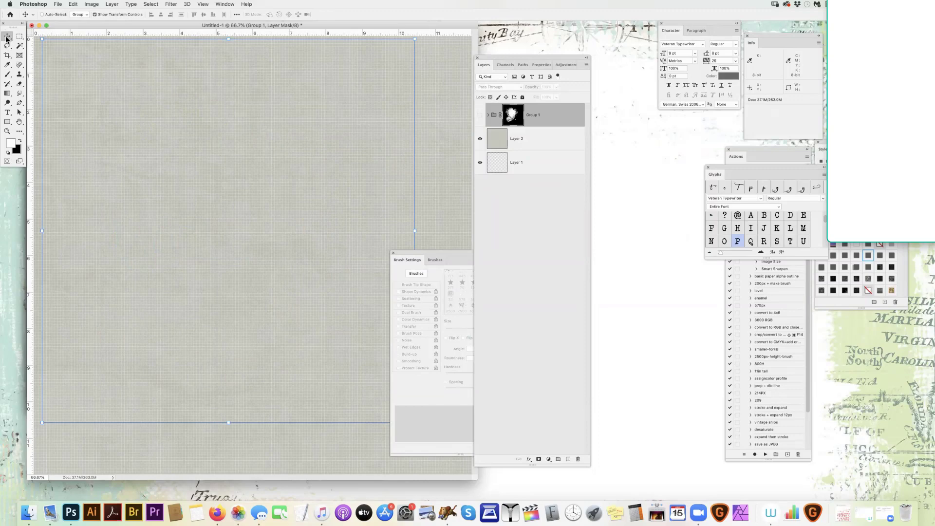
Open KPertiet_PhotoClusterFreebie053020.png, place its frame cluster around the middle of the scrapbook page, and close the source file.
{"action": "key", "text": "super+o"}
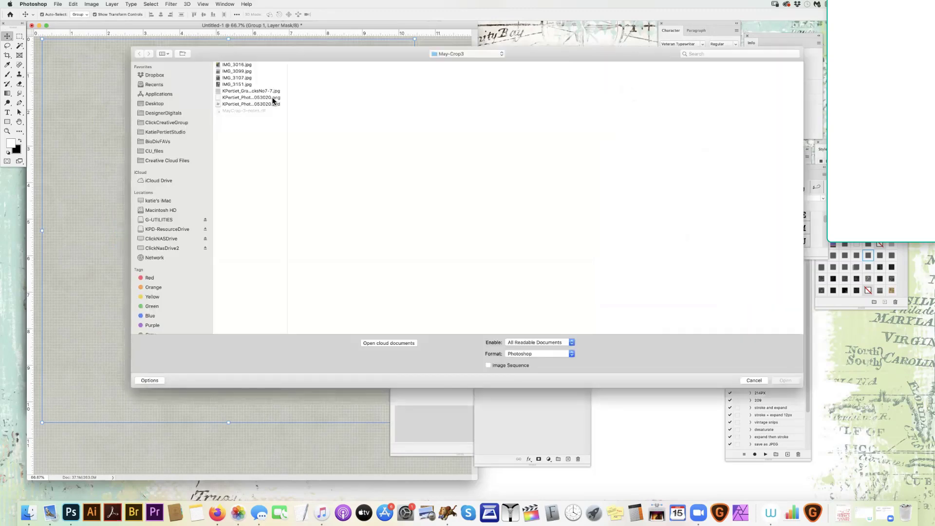
{"action": "left_click", "coordinate": [273, 98]}
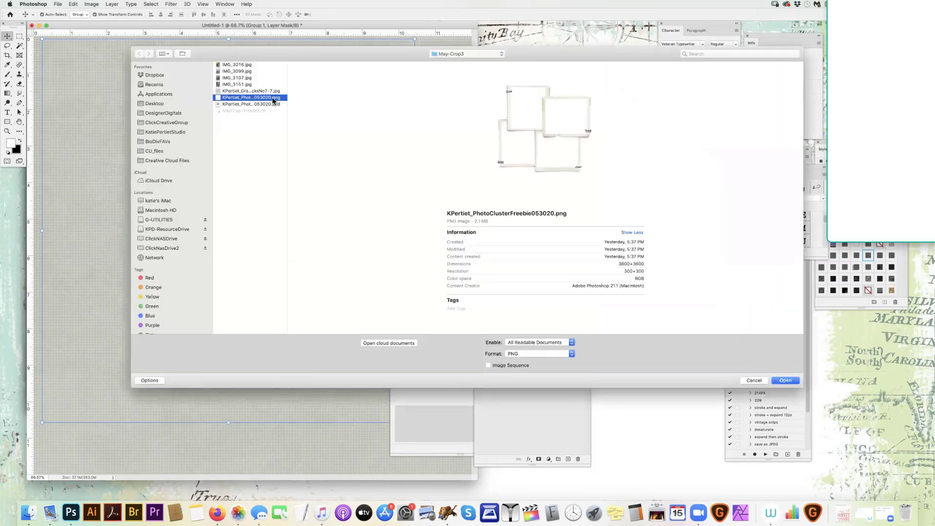
{"action": "double_click", "coordinate": [272, 99]}
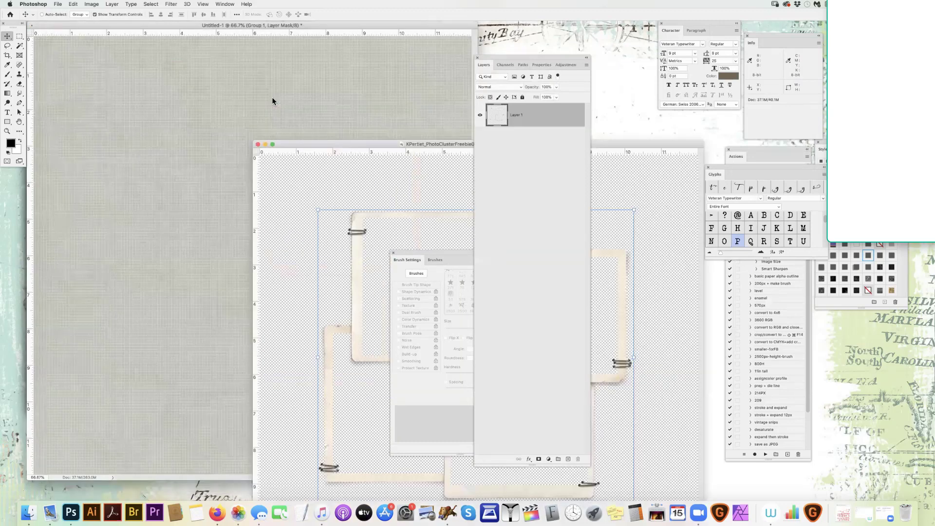
{"action": "left_click_drag", "start_coordinate": [200, 66], "coordinate": [224, 193]}
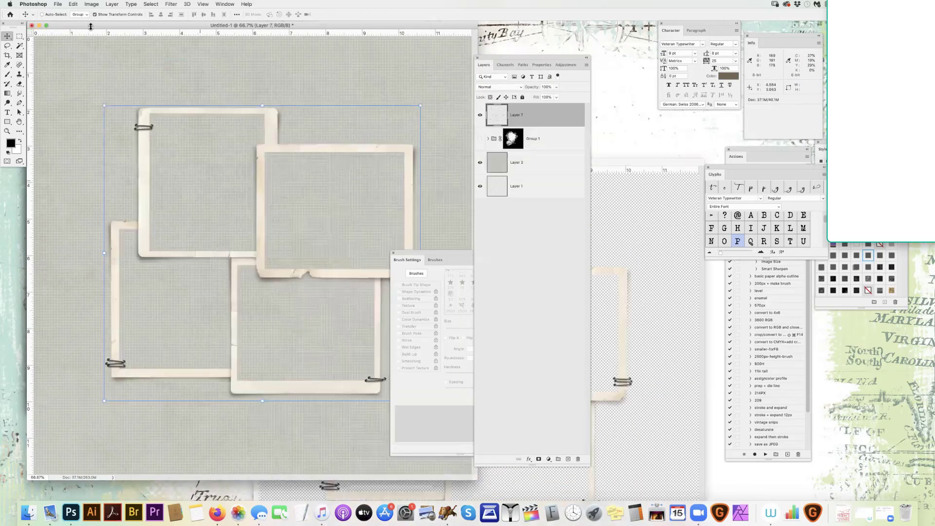
{"action": "left_click_drag", "start_coordinate": [337, 179], "coordinate": [333, 164]}
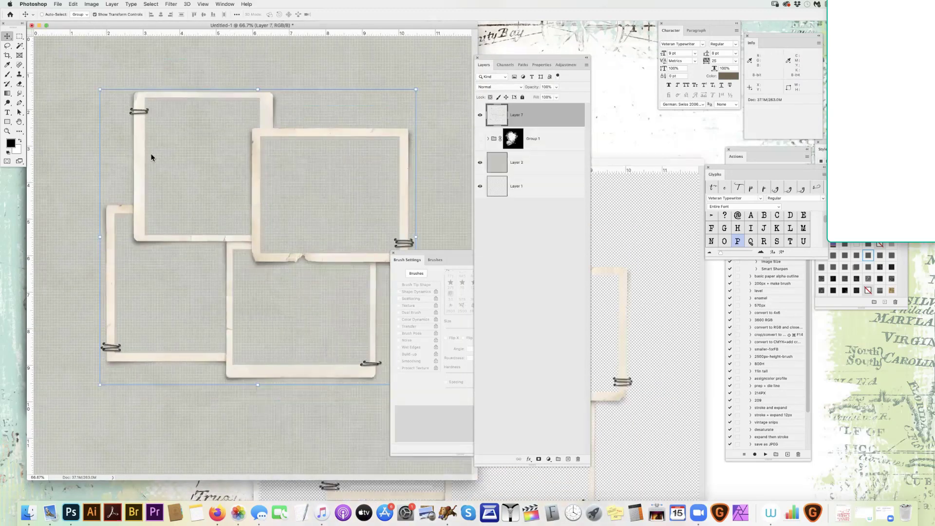
{"action": "key", "text": "ctrl+Tab"}
{"action": "key", "text": "super+w"}
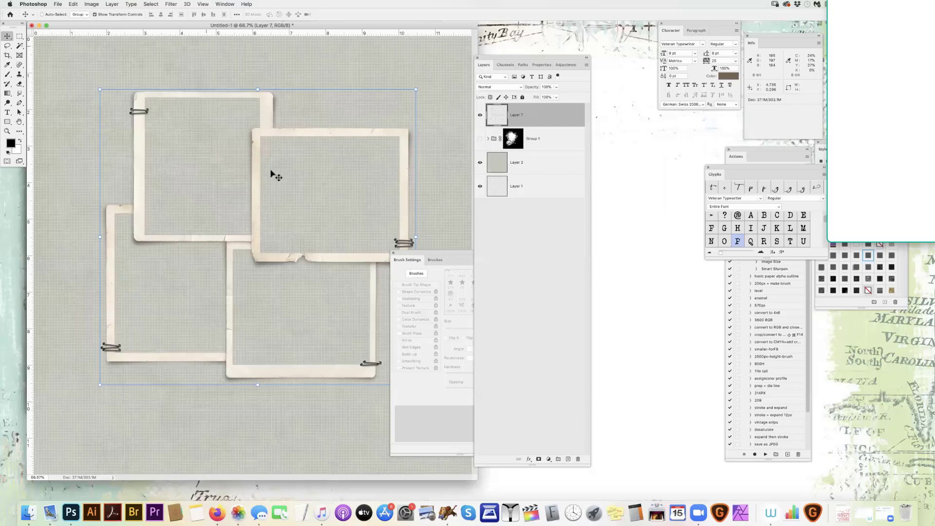
Copy the IMG_3151.jpg butterfly photo into the scrapbook page and send its layer beneath the frame cluster.
{"action": "left_click", "coordinate": [224, 4]}
{"action": "key", "text": "Up"}
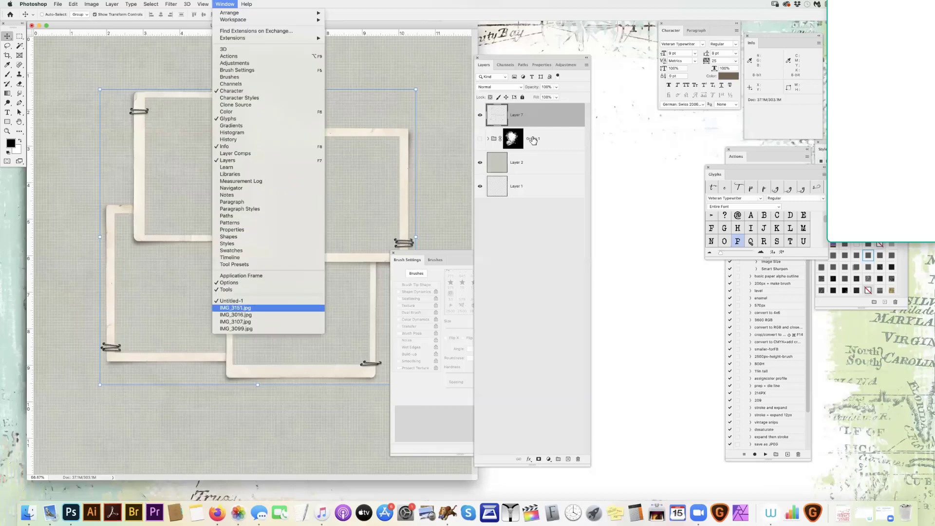
{"action": "key", "text": "Return"}
{"action": "left_click_drag", "start_coordinate": [263, 124], "coordinate": [302, 314]}
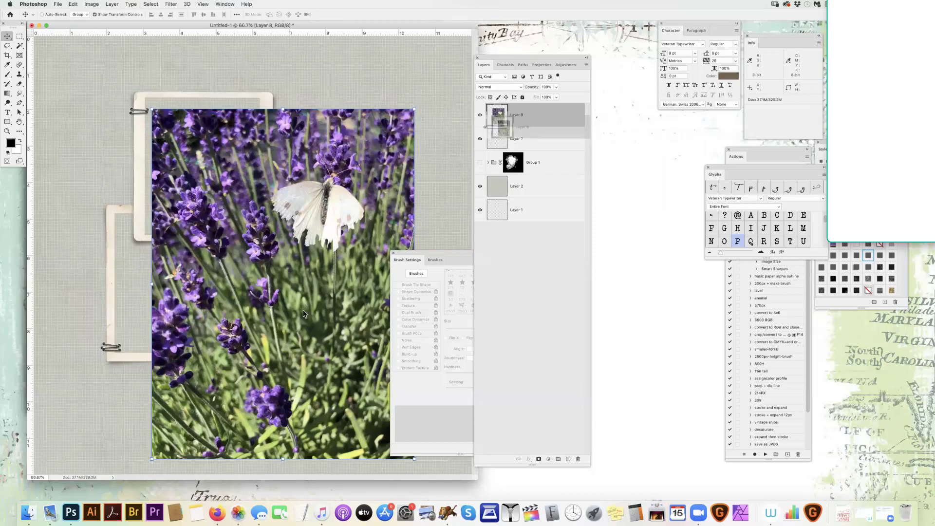
{"action": "key", "text": "super+bracketleft"}
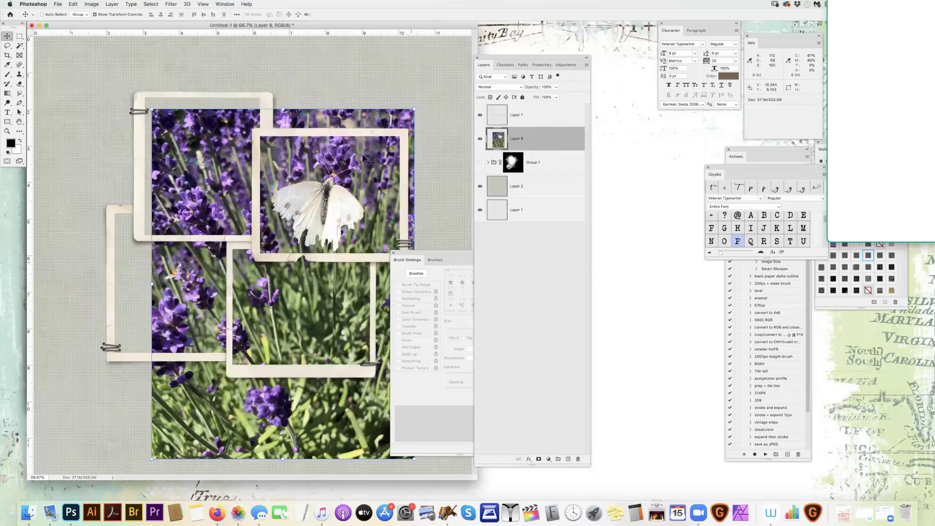
Clear the Brush Settings panel off the page, and scale the butterfly photo to about 83% behind the upper-right frame.
{"action": "mouse_move", "coordinate": [450, 254]}
{"action": "left_mouse_down"}
{"action": "mouse_move", "coordinate": [785, 350]}
{"action": "mouse_move", "coordinate": [781, 282]}
{"action": "left_mouse_up"}
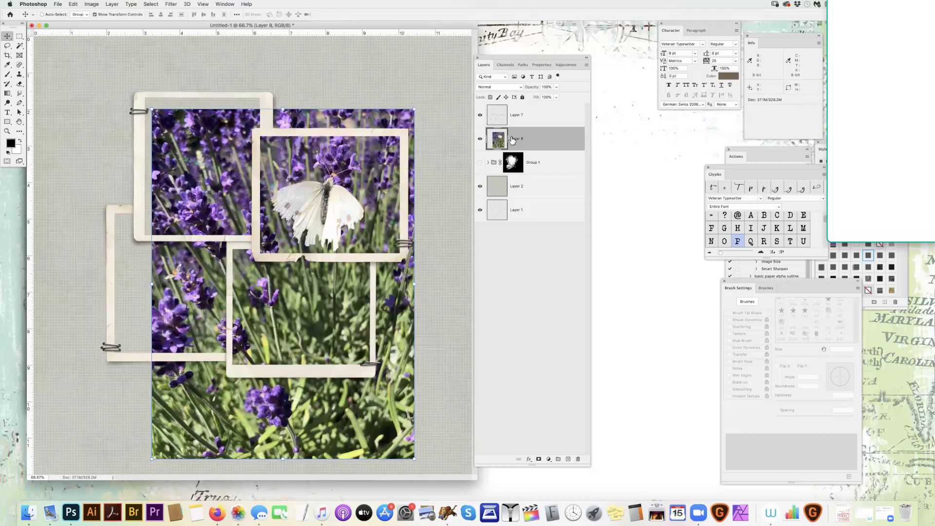
{"action": "left_click_drag", "start_coordinate": [340, 301], "coordinate": [355, 282]}
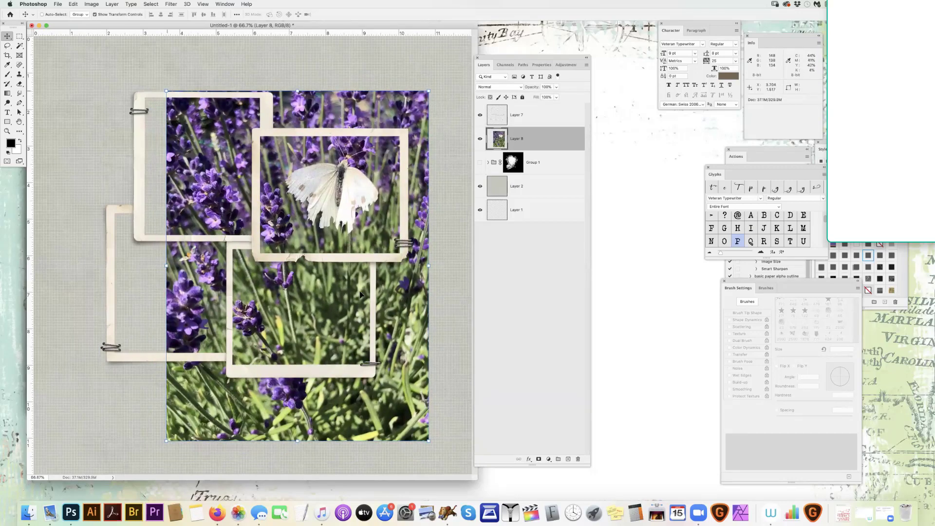
{"action": "left_click_drag", "start_coordinate": [166, 91], "coordinate": [211, 151]}
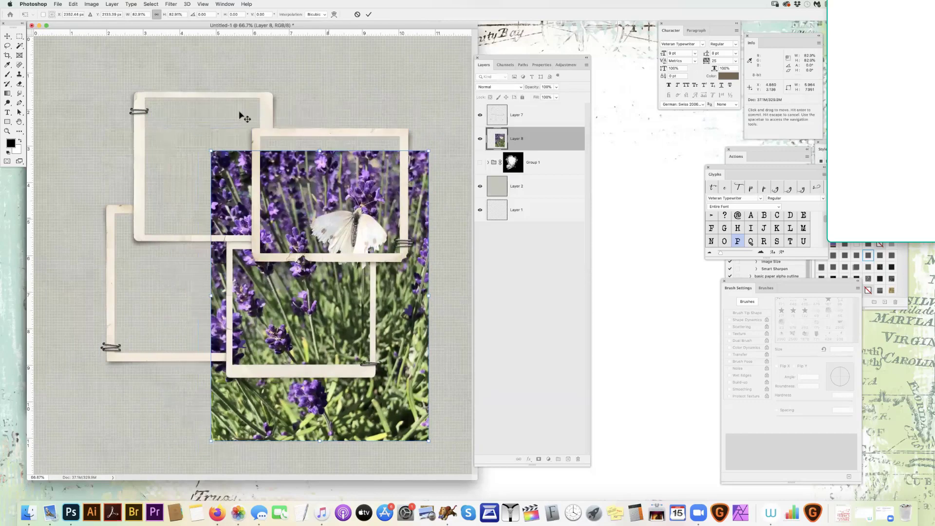
{"action": "left_click_drag", "start_coordinate": [254, 195], "coordinate": [250, 165]}
{"action": "key", "text": "Return"}
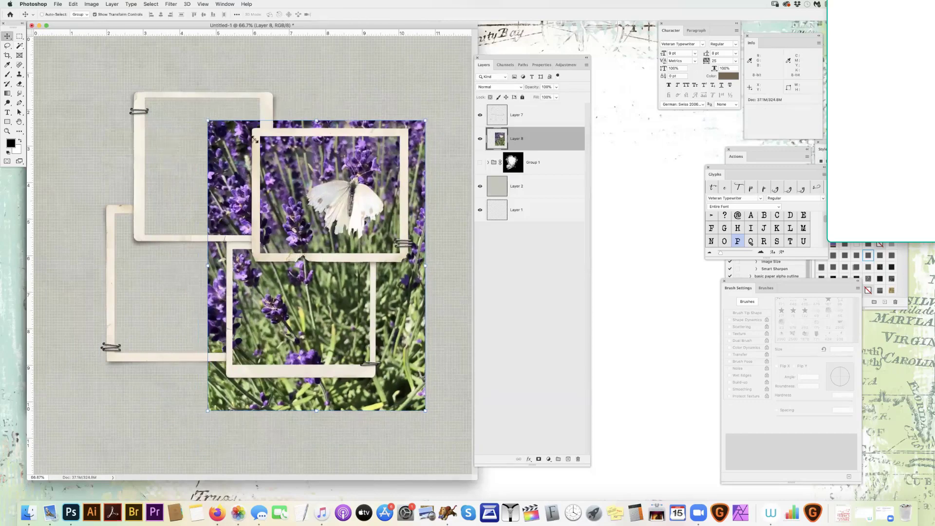
Make a rectangular marquee selection around the upper-right frame's opening, with its edges running within the frame border.
{"action": "key", "text": "m"}
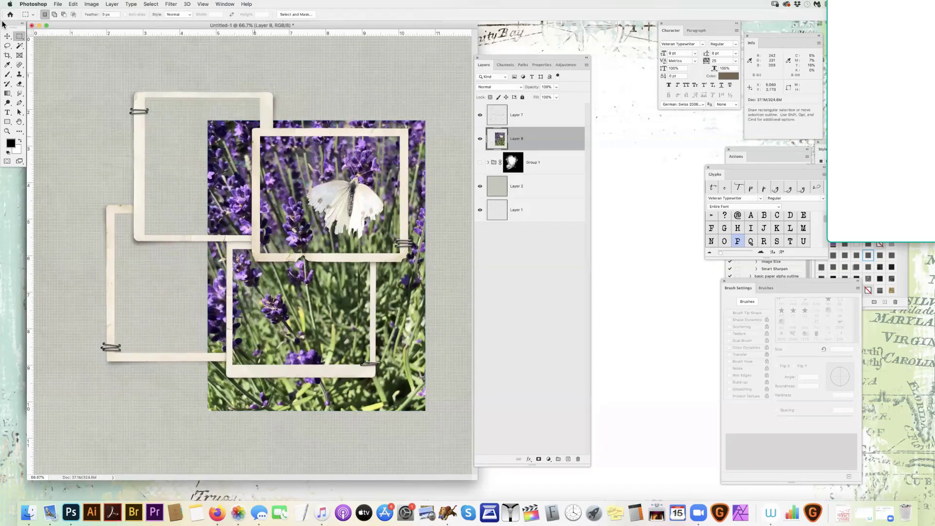
{"action": "left_click_drag", "start_coordinate": [256, 133], "coordinate": [399, 256]}
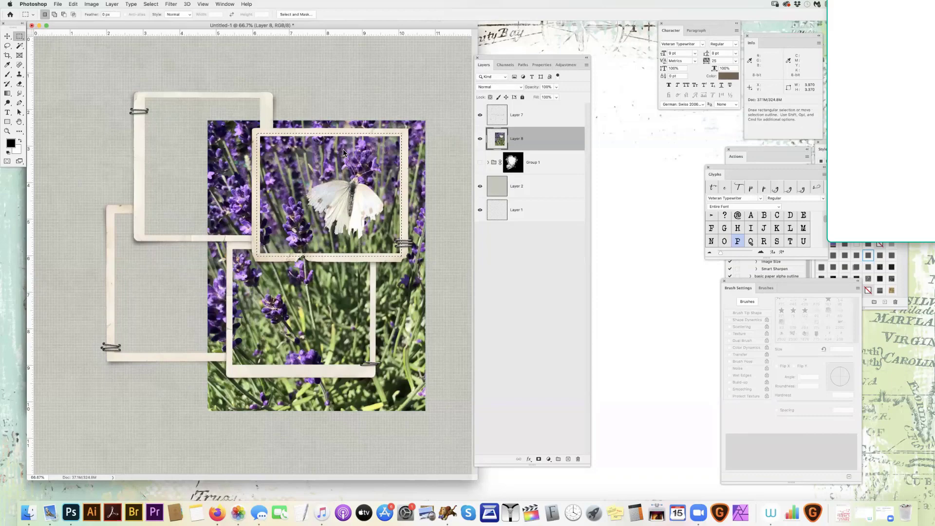
Try trimming the butterfly photo to the frame by inverting the selection and deleting the excess, and undo the deletion.
{"action": "left_click", "coordinate": [150, 3]}
{"action": "left_click", "coordinate": [172, 33]}
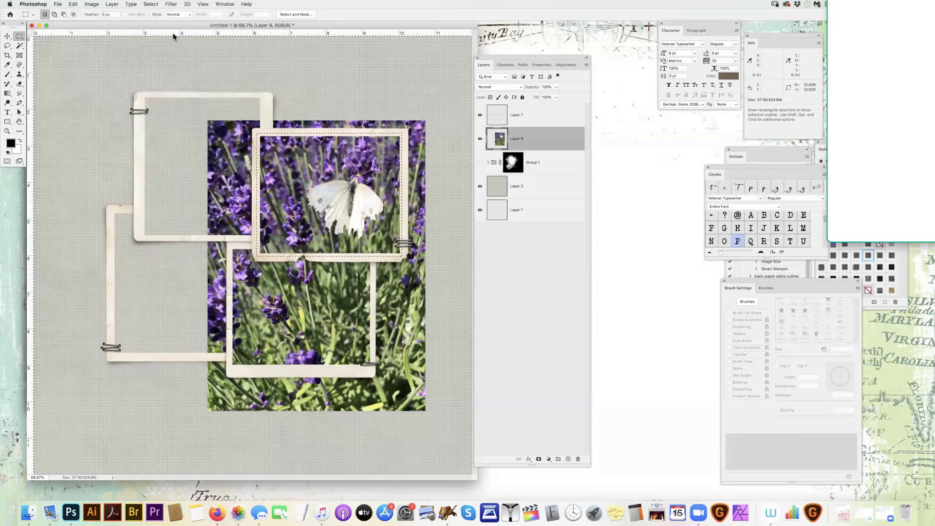
{"action": "key", "text": "Delete"}
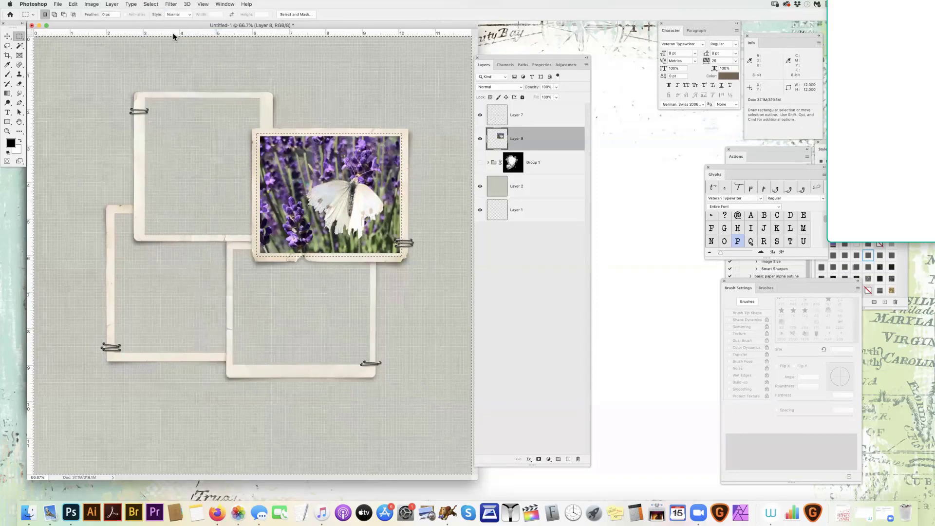
{"action": "key", "text": "super+z"}
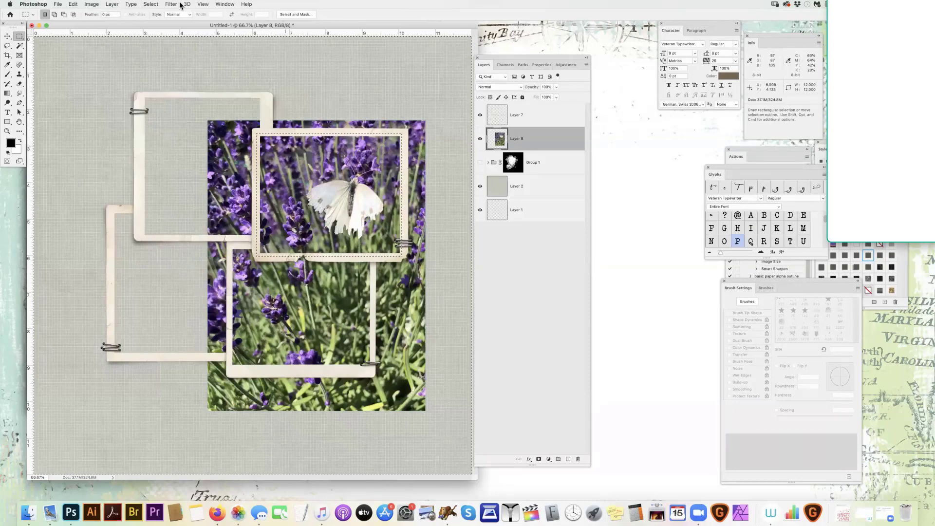
Try a Reveal Selection layer mask on the butterfly photo with the inverted selection, and undo both the mask and the inversion.
{"action": "left_click", "coordinate": [106, 5]}
{"action": "mouse_move", "coordinate": [152, 121]}
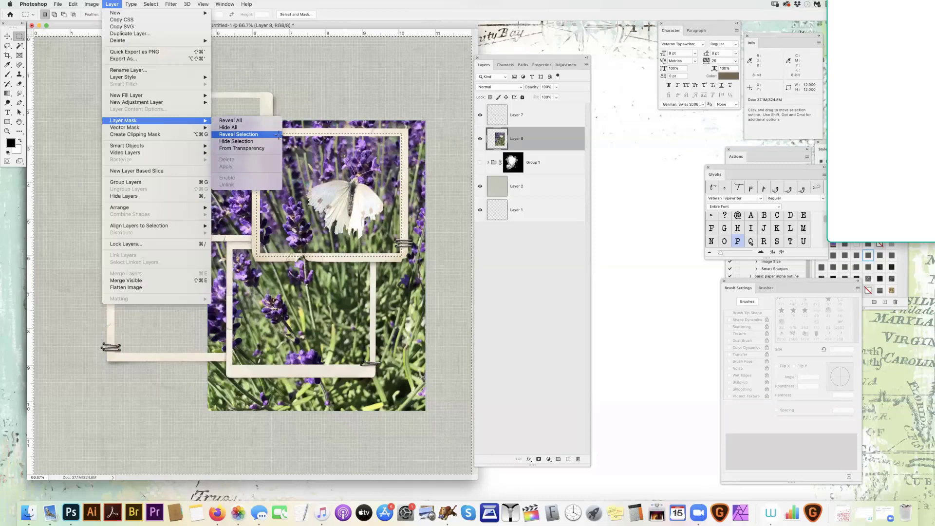
{"action": "left_click", "coordinate": [239, 135]}
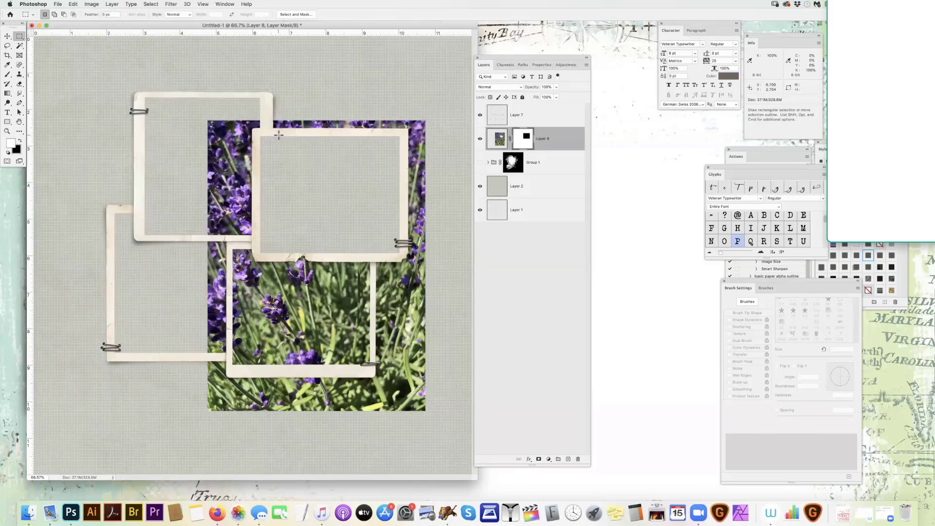
{"action": "key", "text": "super+z"}
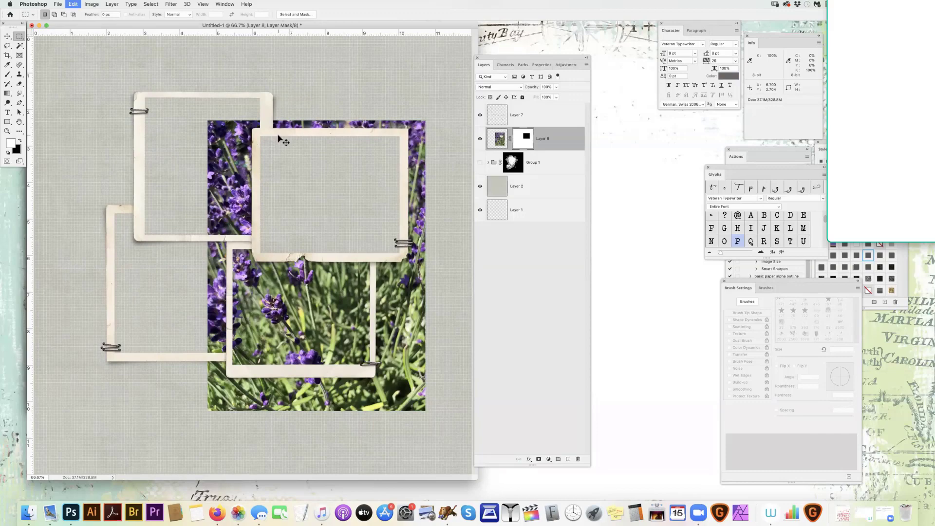
{"action": "key", "text": "super+z"}
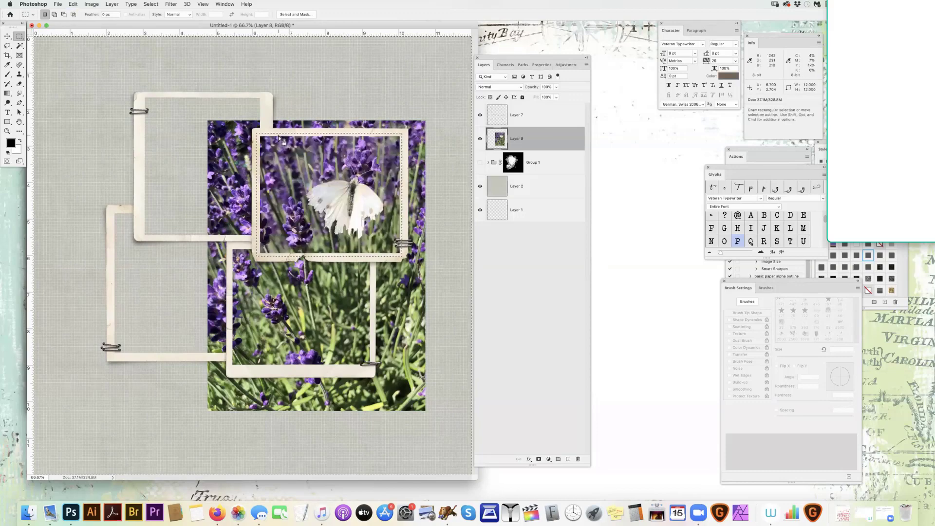
{"action": "left_click", "coordinate": [112, 4]}
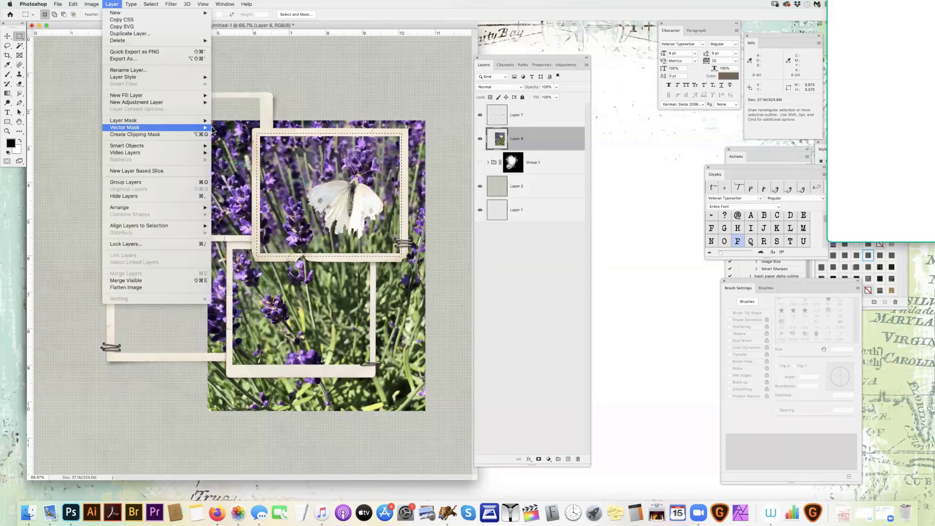
{"action": "mouse_move", "coordinate": [146, 120]}
{"action": "left_click", "coordinate": [256, 142]}
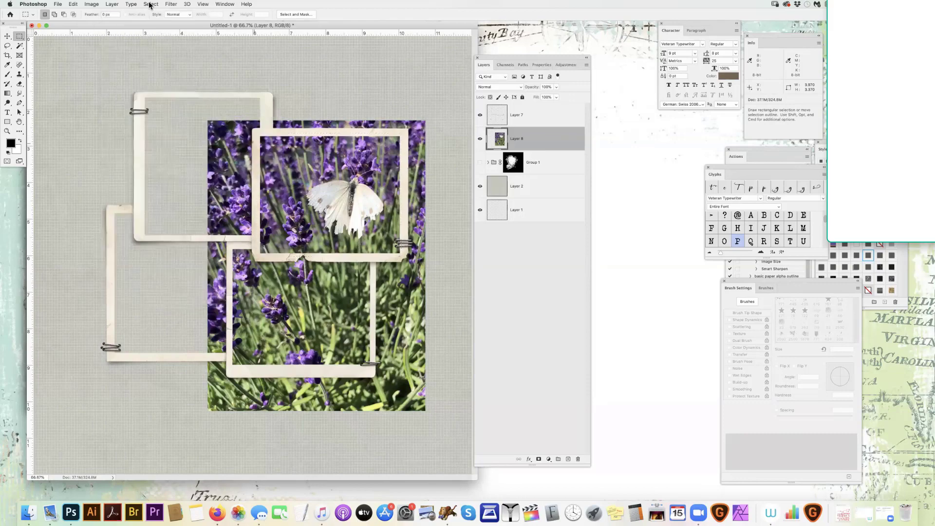
{"action": "key", "text": "cmd+z"}
Add a Reveal Selection layer mask to the butterfly photo so it shows only within the upper-right frame.
{"action": "left_click", "coordinate": [113, 4]}
{"action": "mouse_move", "coordinate": [161, 120]}
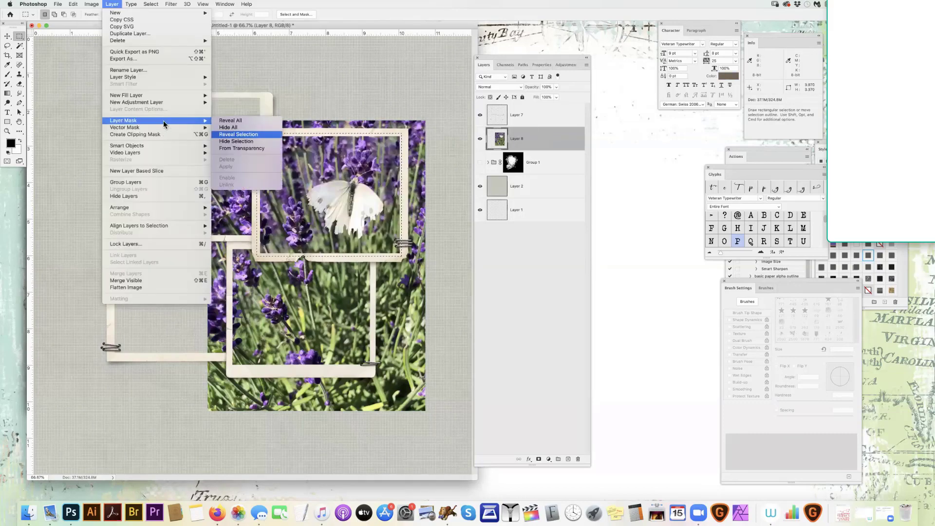
{"action": "left_click", "coordinate": [248, 135]}
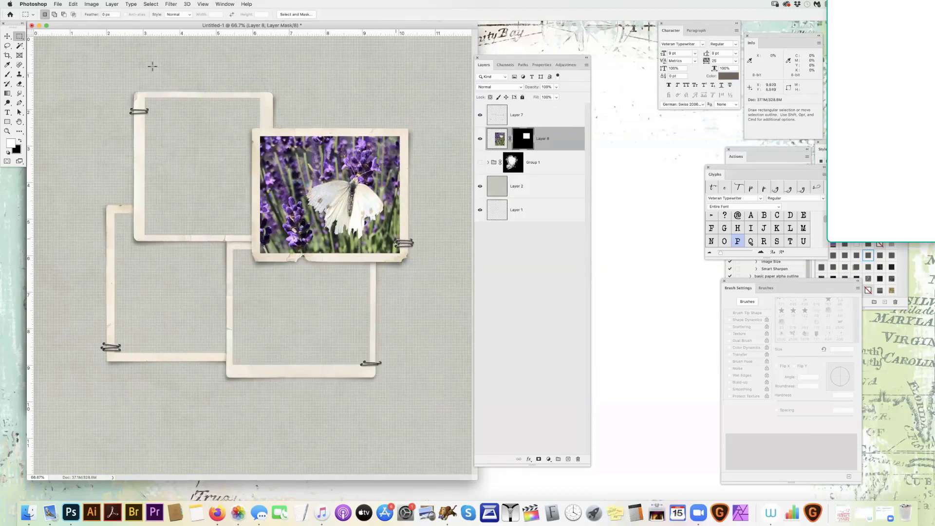
Copy the IMG_3016.jpg lavender field photo into the scrapbook page between the frame cluster and the butterfly photo layer.
{"action": "left_click", "coordinate": [207, 5]}
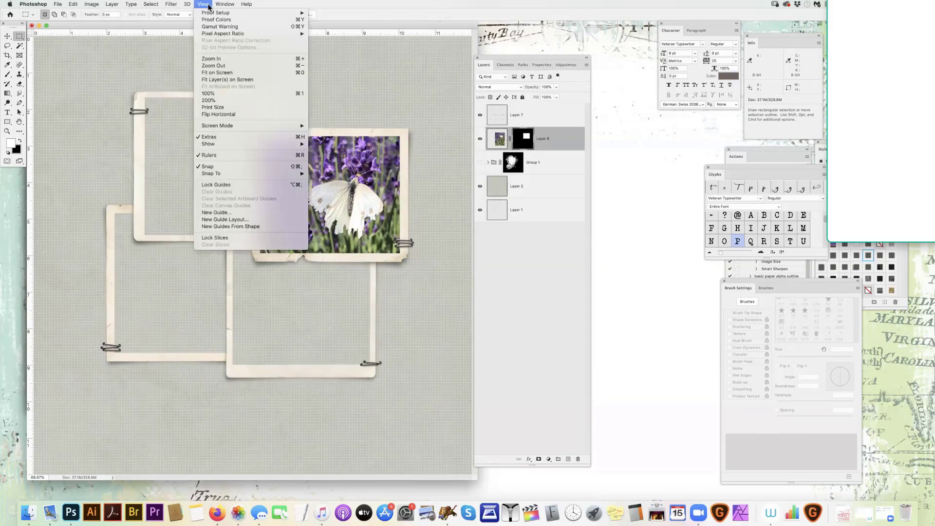
{"action": "mouse_move", "coordinate": [225, 4]}
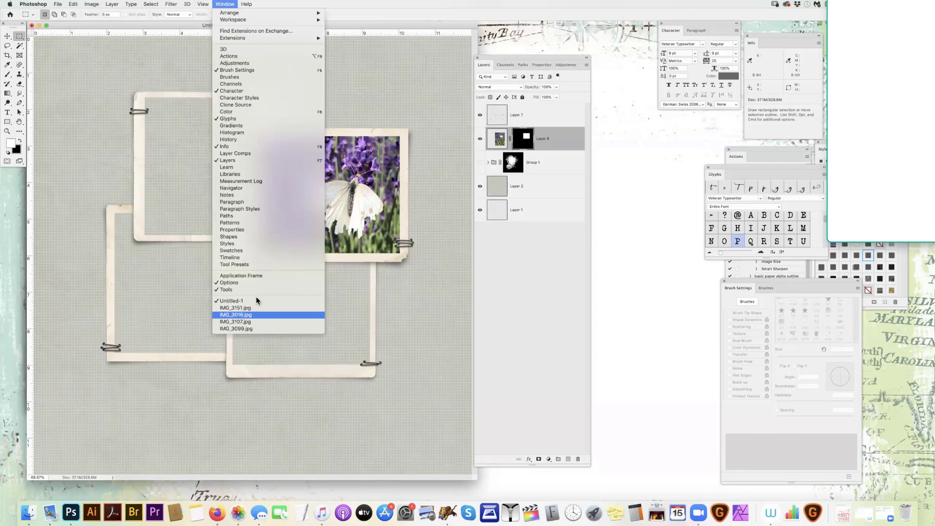
{"action": "left_click", "coordinate": [257, 315]}
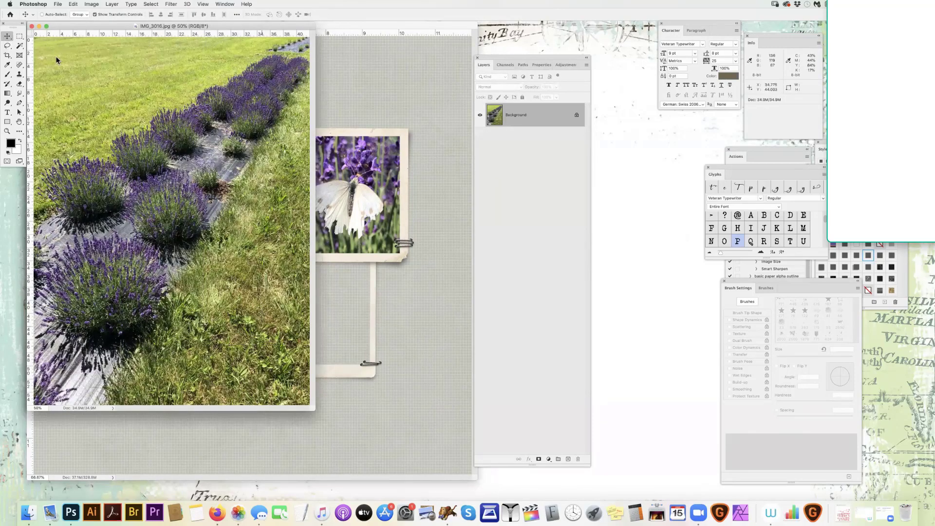
{"action": "left_click_drag", "start_coordinate": [263, 329], "coordinate": [368, 361]}
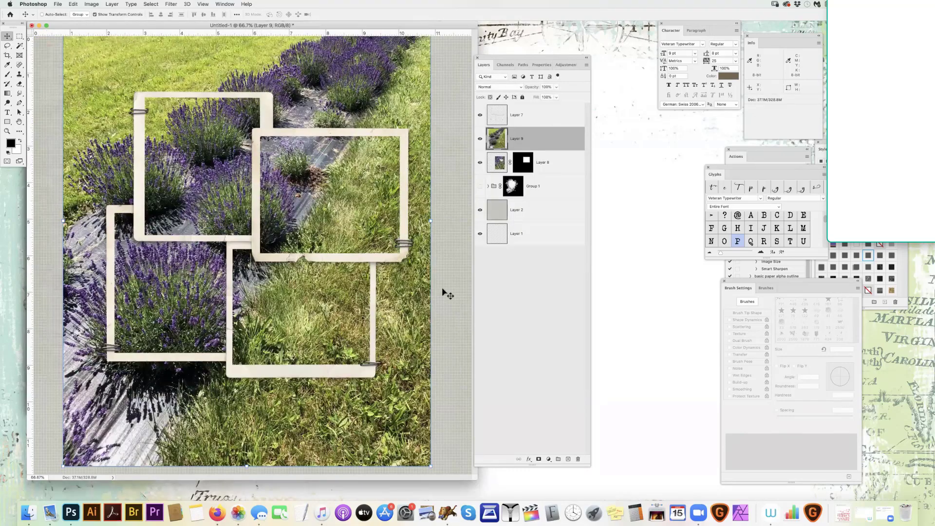
Reposition the lavender field photo so its bushes fall within the lower-right frame, and toggle its visibility off and on.
{"action": "left_click_drag", "start_coordinate": [512, 129], "coordinate": [534, 149]}
{"action": "left_click_drag", "start_coordinate": [326, 215], "coordinate": [307, 218]}
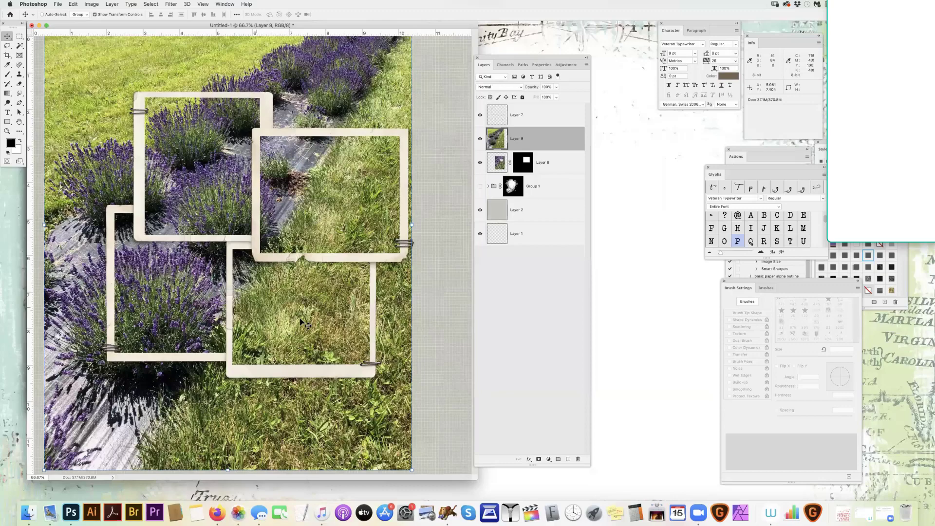
{"action": "left_click_drag", "start_coordinate": [294, 308], "coordinate": [368, 356]}
{"action": "key", "text": "super+comma"}
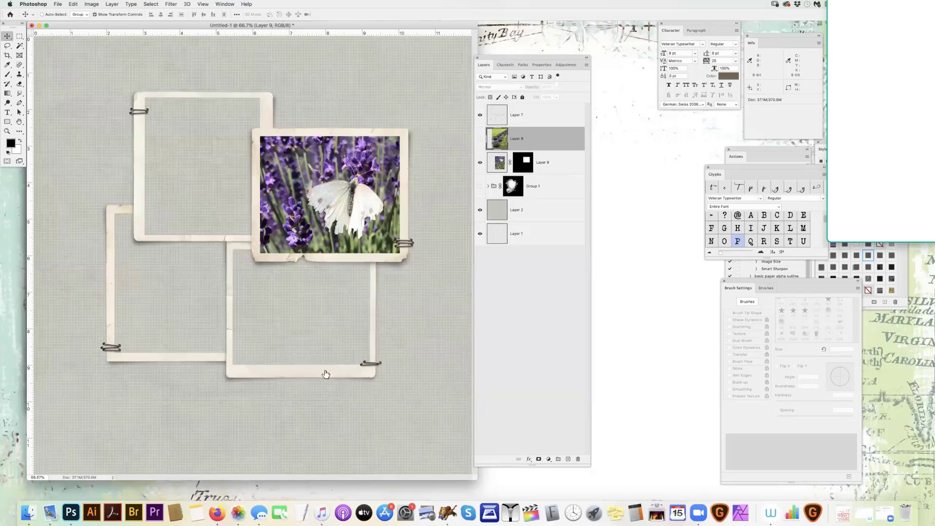
{"action": "left_click", "coordinate": [480, 138]}
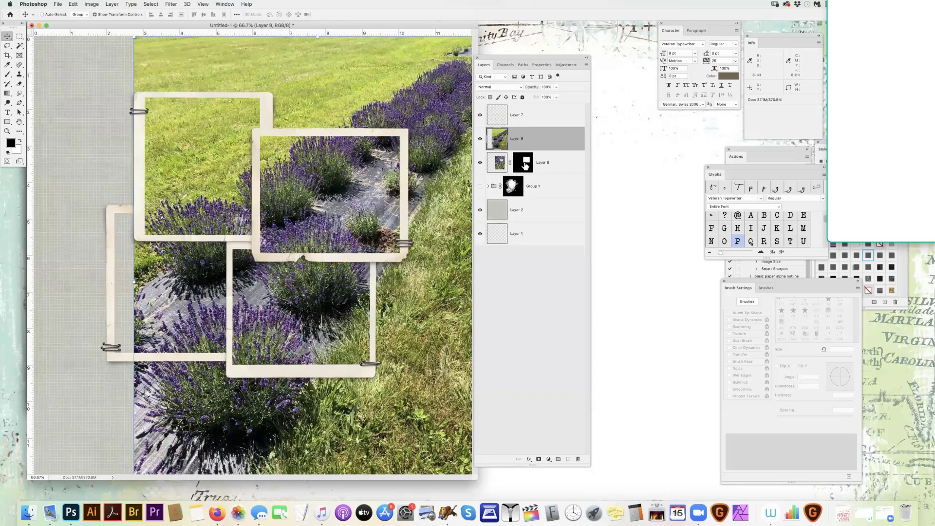
Select the transparent opening of the lower-right frame with the Magic Wand on the frame cluster layer.
{"action": "left_click", "coordinate": [500, 121]}
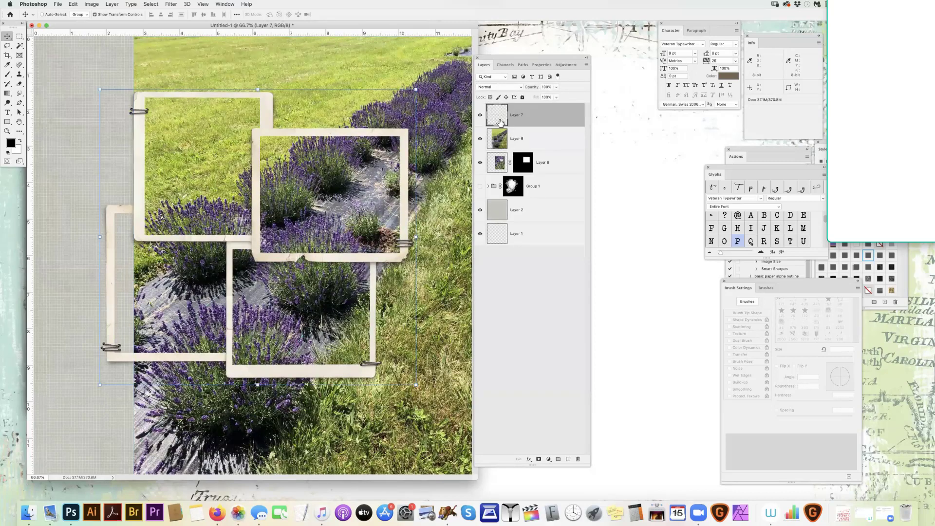
{"action": "key", "text": "w"}
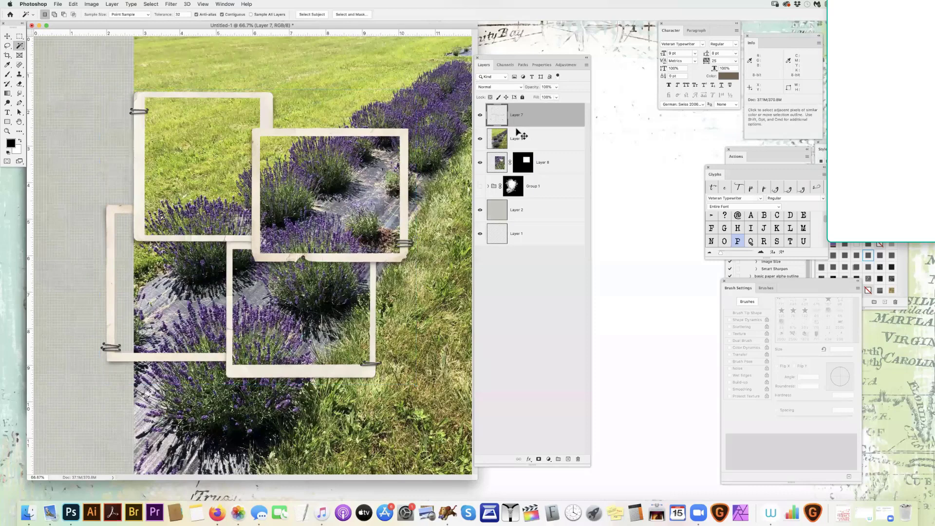
{"action": "left_click", "coordinate": [297, 291]}
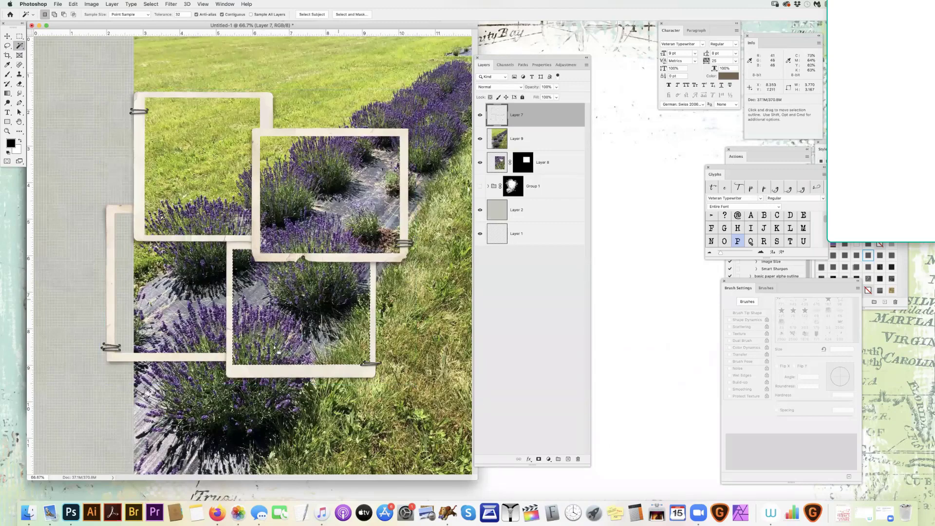
{"action": "left_click", "coordinate": [325, 326], "text": "super"}
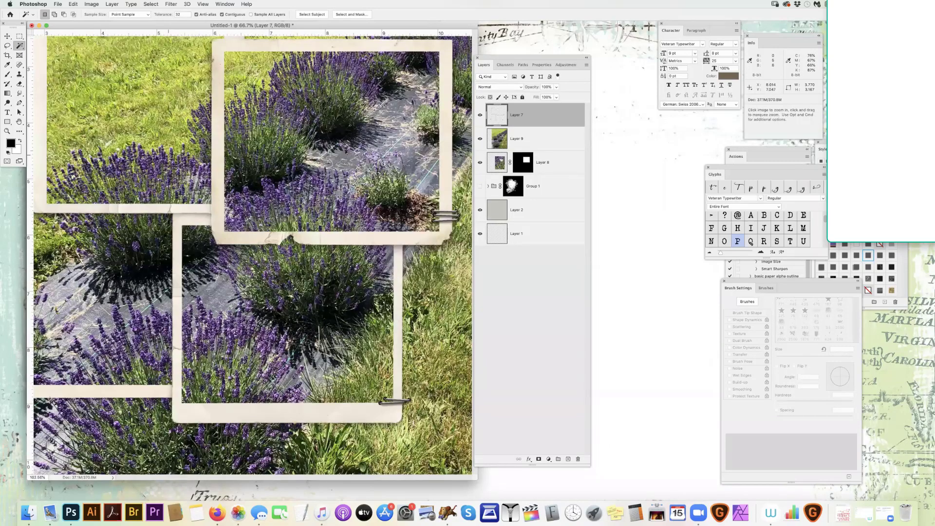
{"action": "left_click", "coordinate": [325, 295]}
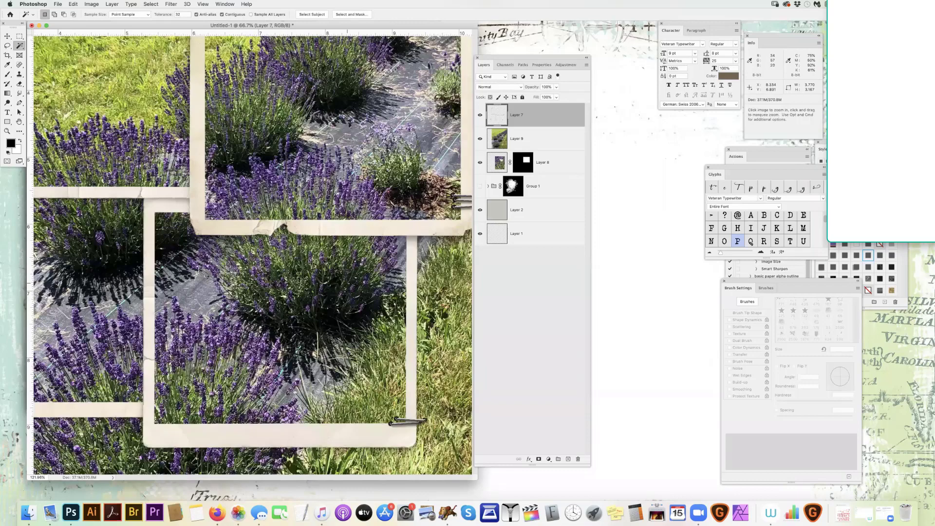
{"action": "scroll", "coordinate": [234, 341], "scroll_direction": "up", "scroll_amount": 2}
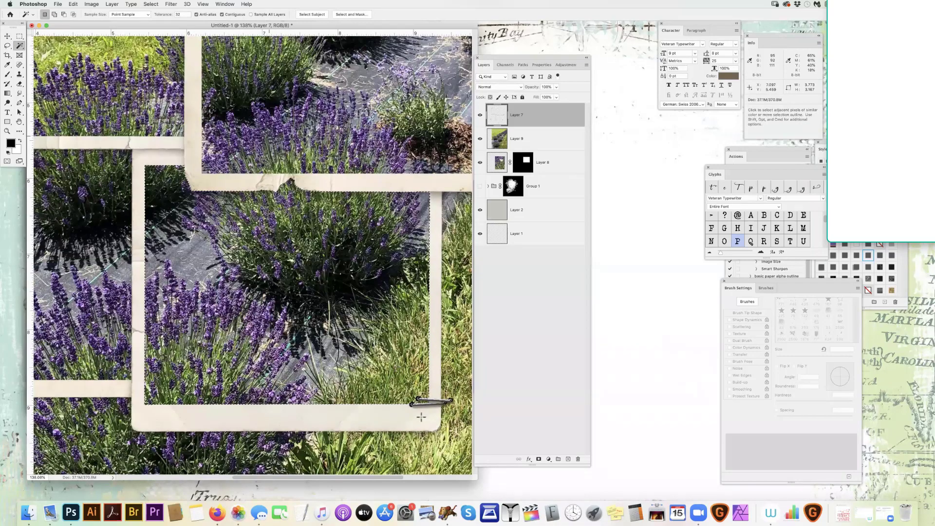
Expand the selection by 10 pixels so it reaches under the frame's edges.
{"action": "left_click", "coordinate": [151, 4]}
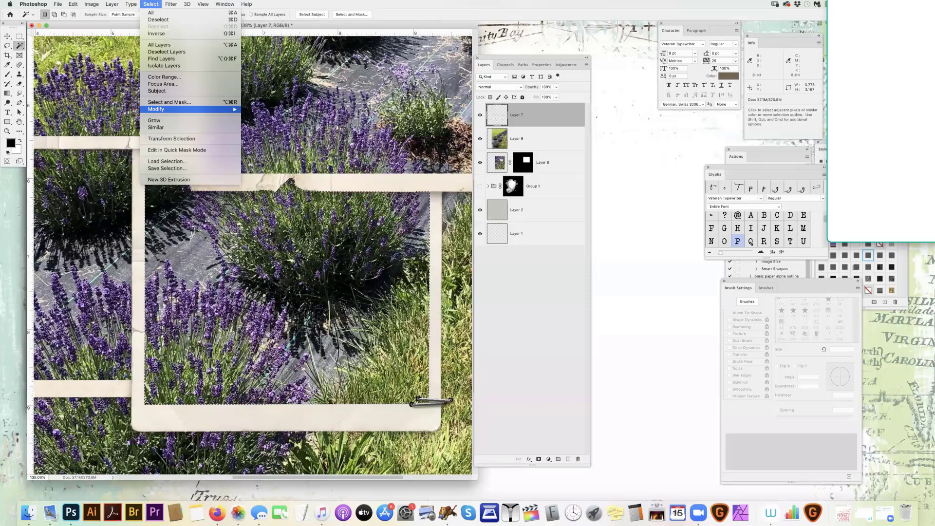
{"action": "mouse_move", "coordinate": [213, 110]}
{"action": "left_click", "coordinate": [257, 124]}
{"action": "type", "text": "10"}
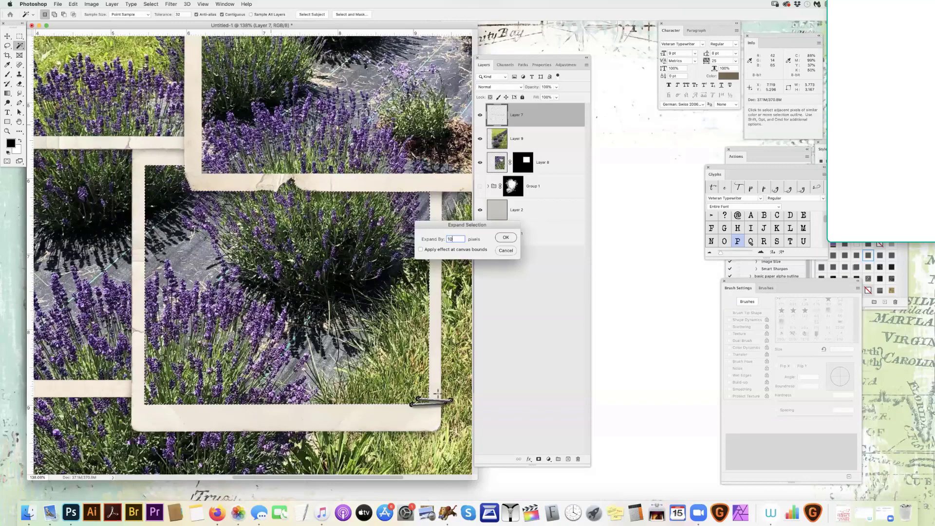
{"action": "key", "text": "Return"}
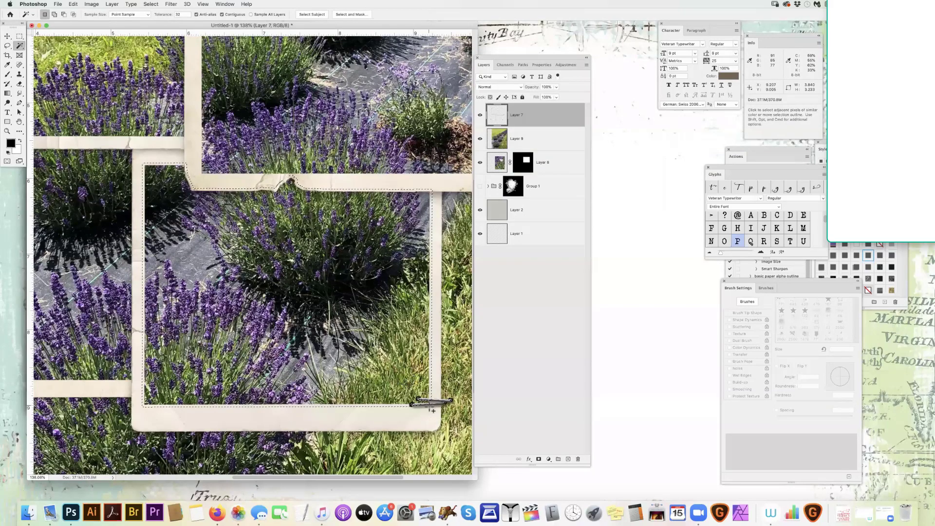
Add a small rectangular marquee around the staple at the opening's lower-right corner to the existing selection.
{"action": "key", "text": "shift"}
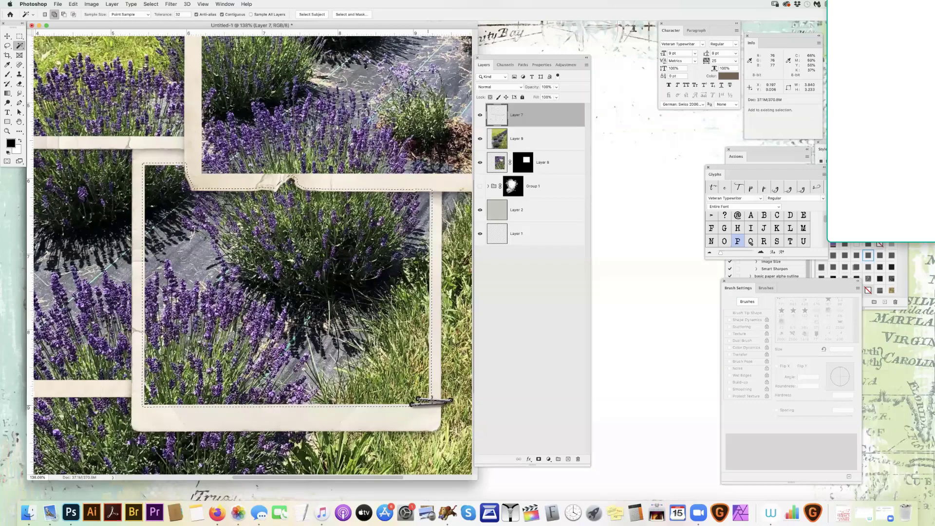
{"action": "key", "text": "m"}
{"action": "left_click_drag", "start_coordinate": [403, 383], "coordinate": [428, 405]}
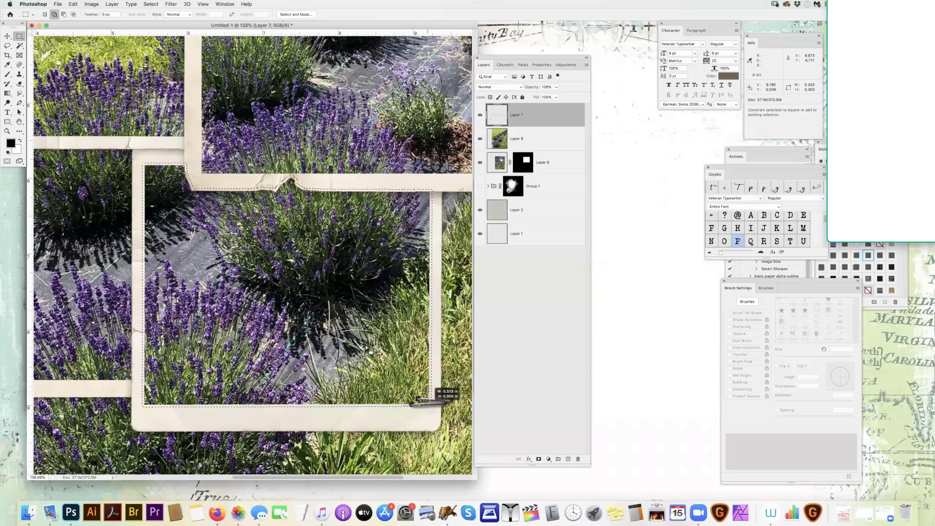
Try deleting the lavender field photo's area outside the frame selection, and undo the deletion and the selection's inversion.
{"action": "left_click", "coordinate": [518, 147]}
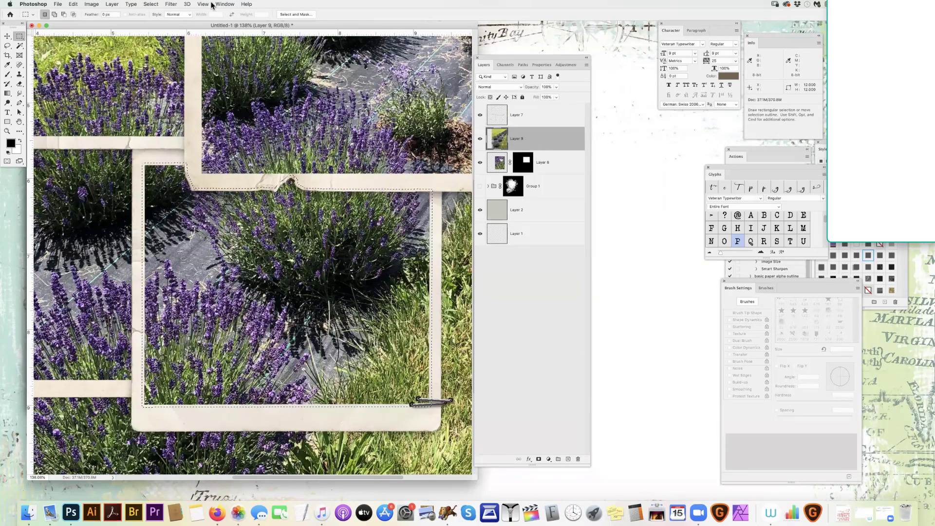
{"action": "key", "text": "Delete"}
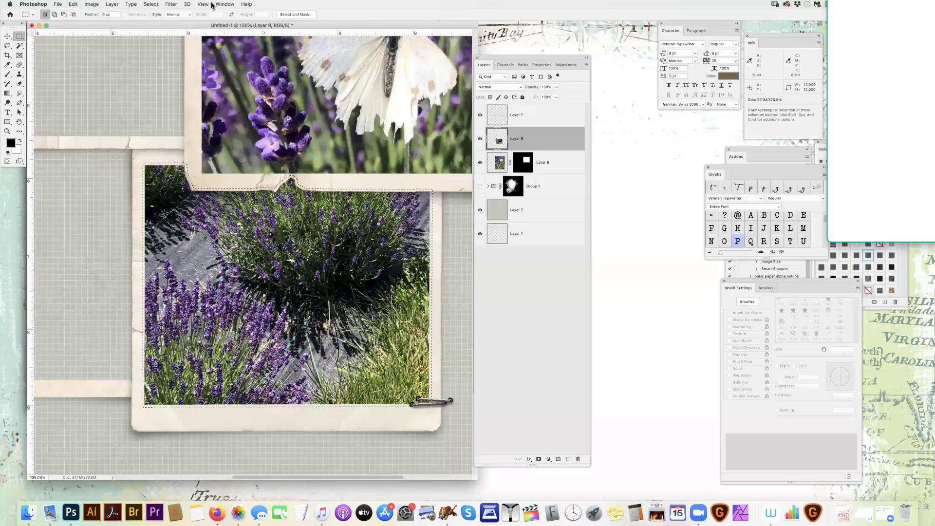
{"action": "key", "text": "super+z"}
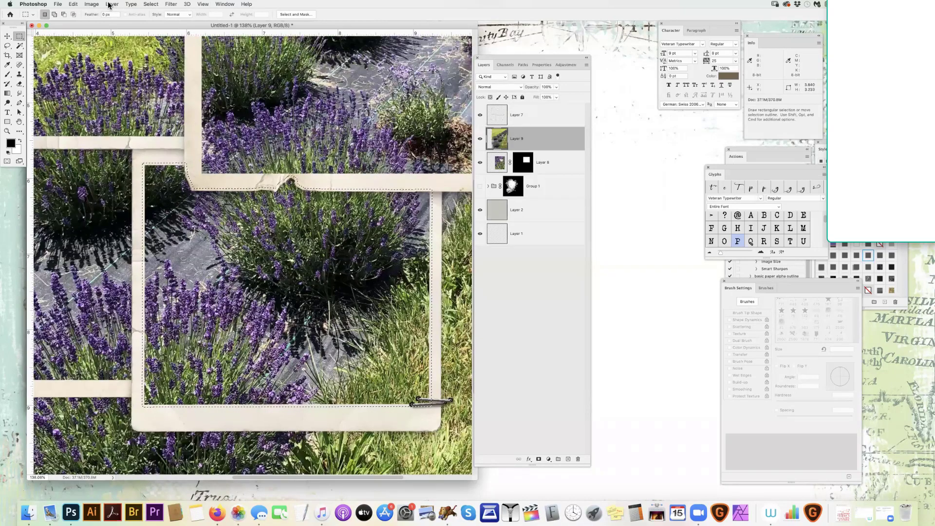
Add a Reveal Selection layer mask to the lavender field photo so it shows only within the lower-right frame.
{"action": "left_click", "coordinate": [112, 4]}
{"action": "mouse_move", "coordinate": [146, 122]}
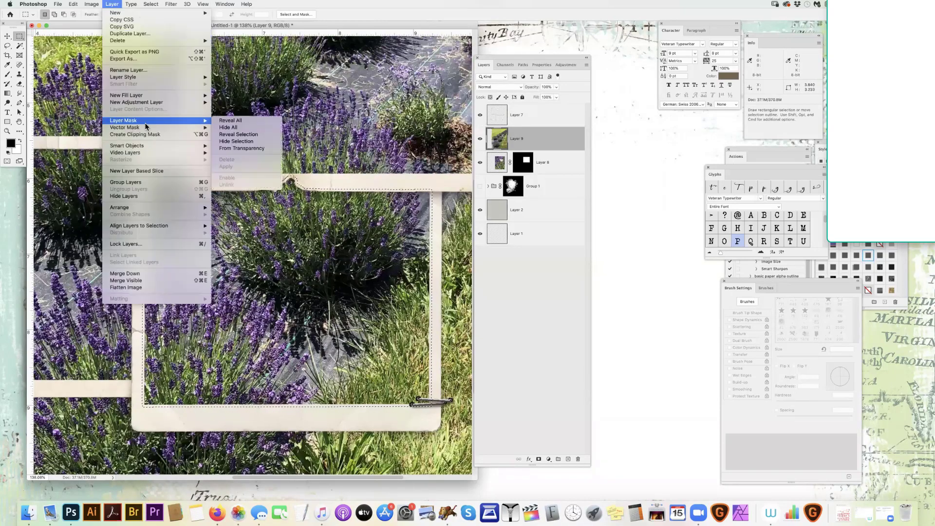
{"action": "left_click", "coordinate": [258, 135]}
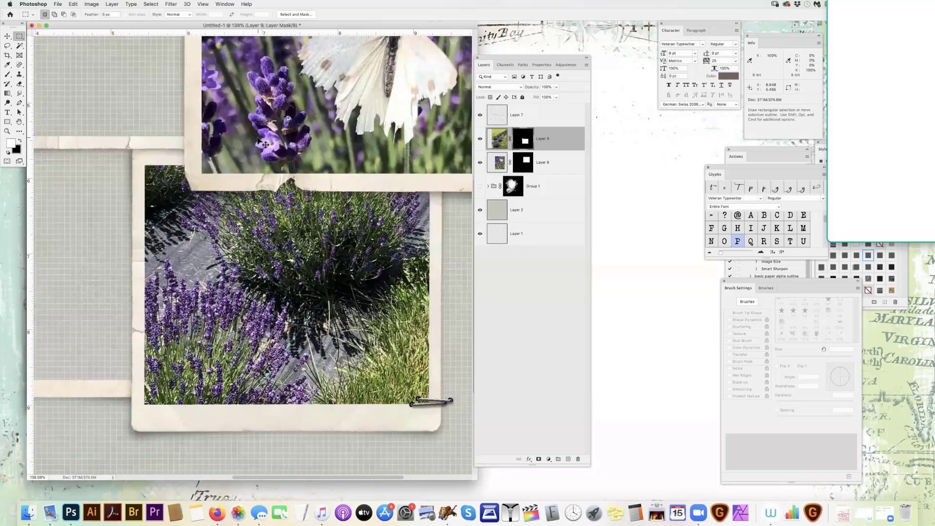
{"action": "key", "text": "super+minus"}
{"action": "key", "text": "super+minus"}
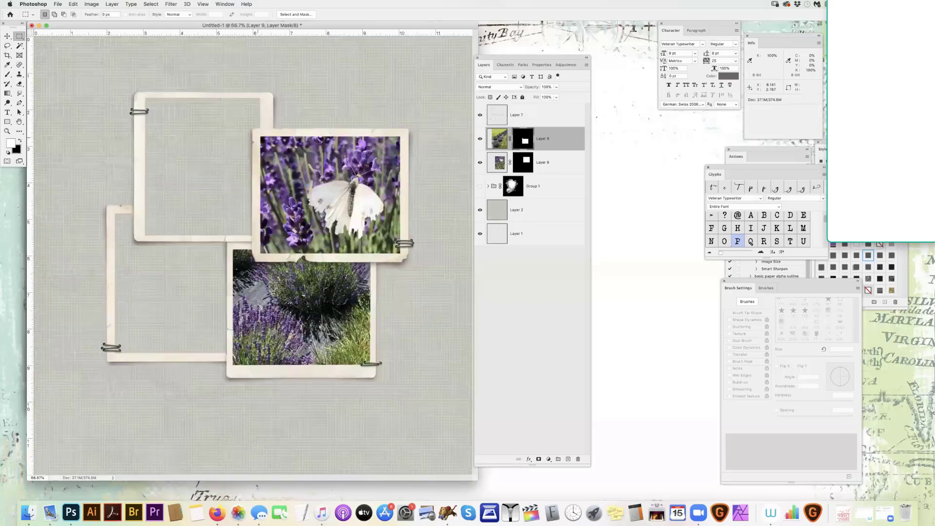
{"action": "key", "text": "super+minus"}
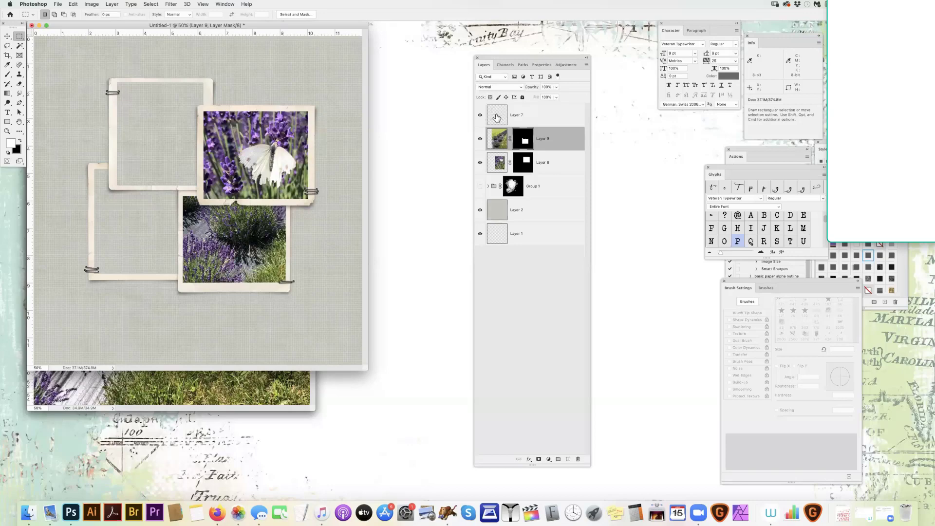
Show the layered photo group instead of the PNG frame cluster and its two photos, and disable the group's layer mask.
{"action": "left_click_drag", "start_coordinate": [482, 130], "coordinate": [481, 185]}
{"action": "left_click", "coordinate": [480, 186]}
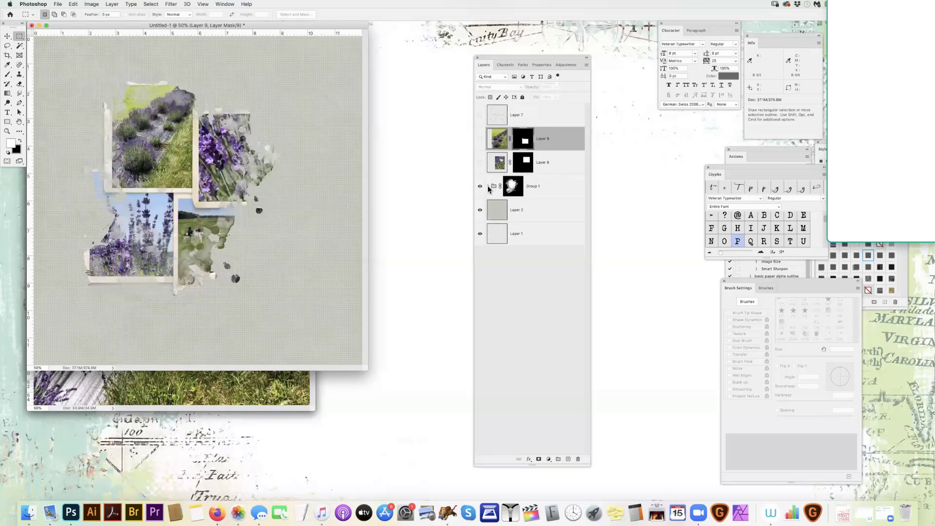
{"action": "left_click", "coordinate": [488, 186]}
{"action": "right_click", "coordinate": [512, 185]}
{"action": "left_click", "coordinate": [530, 187]}
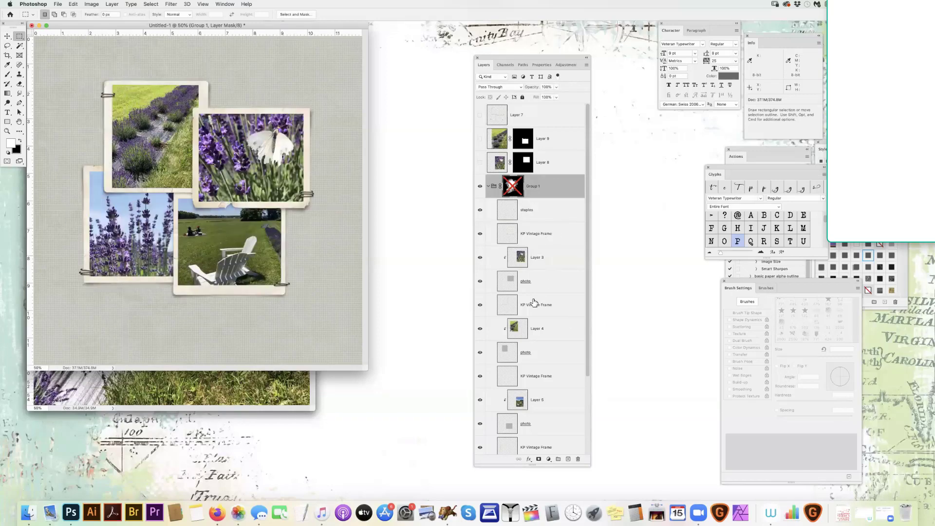
Select the butterfly photo with its vintage frame and clipping base in Group 1, and move them up and to the right together.
{"action": "left_click", "coordinate": [536, 234]}
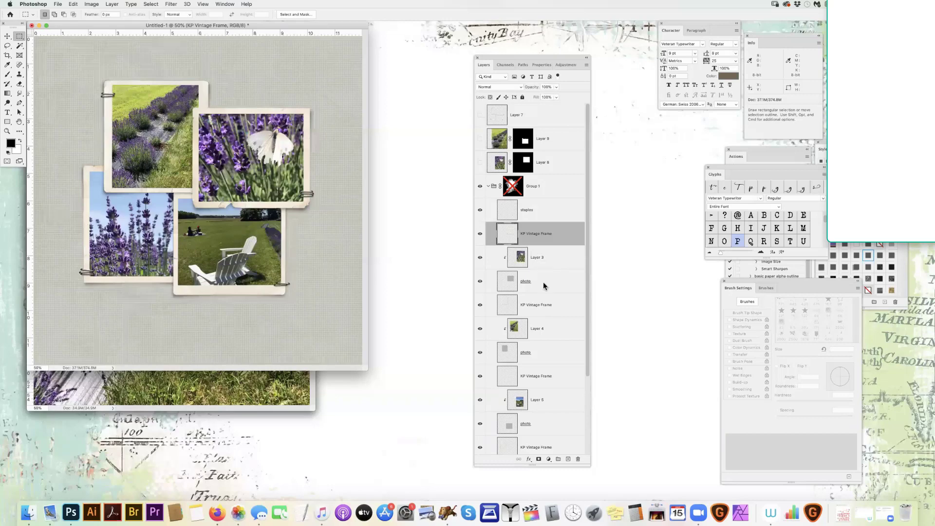
{"action": "key", "text": "alt+shift+bracketleft"}
{"action": "key", "text": "alt+shift+bracketleft"}
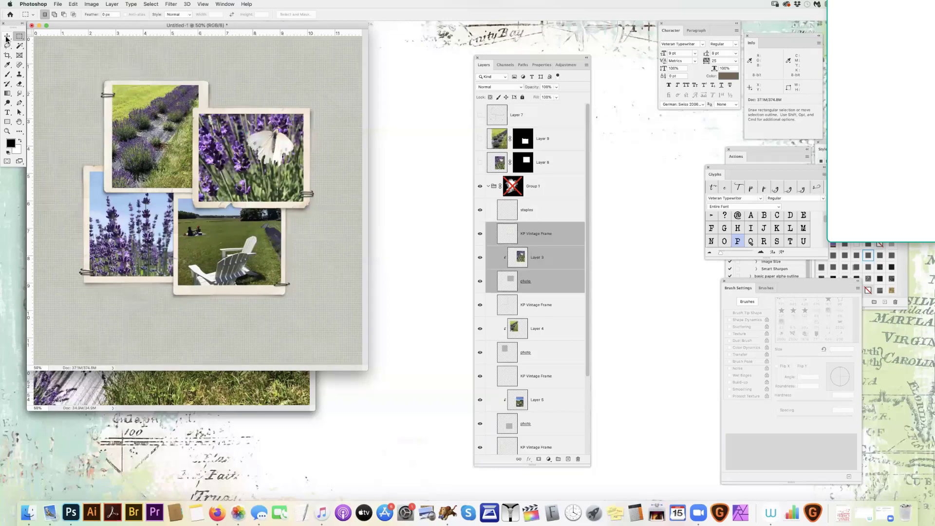
{"action": "left_click", "coordinate": [8, 37]}
{"action": "left_click_drag", "start_coordinate": [253, 166], "coordinate": [255, 158]}
{"action": "left_click_drag", "start_coordinate": [162, 161], "coordinate": [262, 147]}
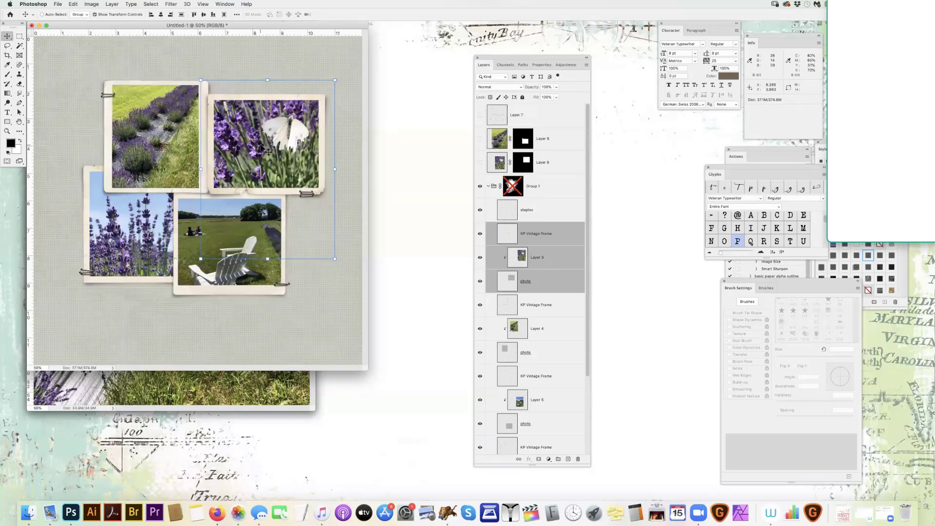
Try deleting the butterfly photo, its frame and its clipping base, and undo both the deletion and the move.
{"action": "key", "text": "Delete"}
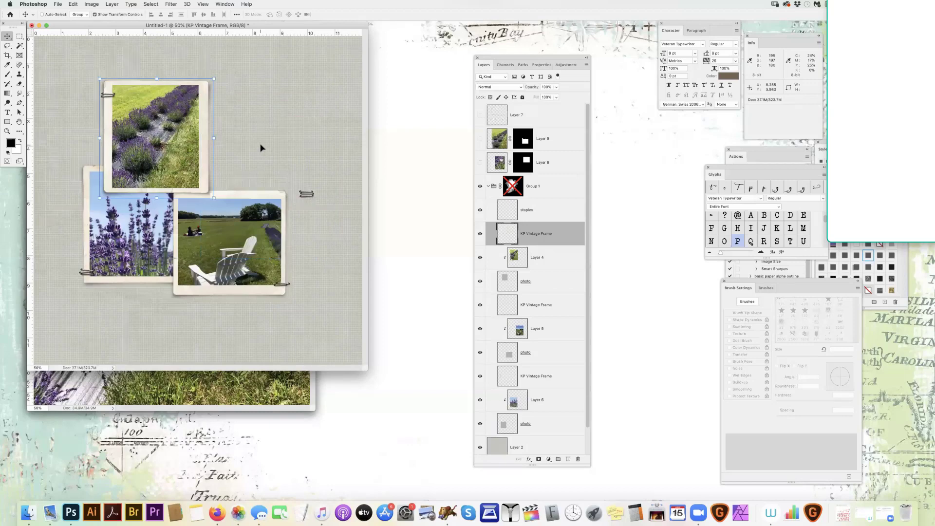
{"action": "key", "text": "super+z"}
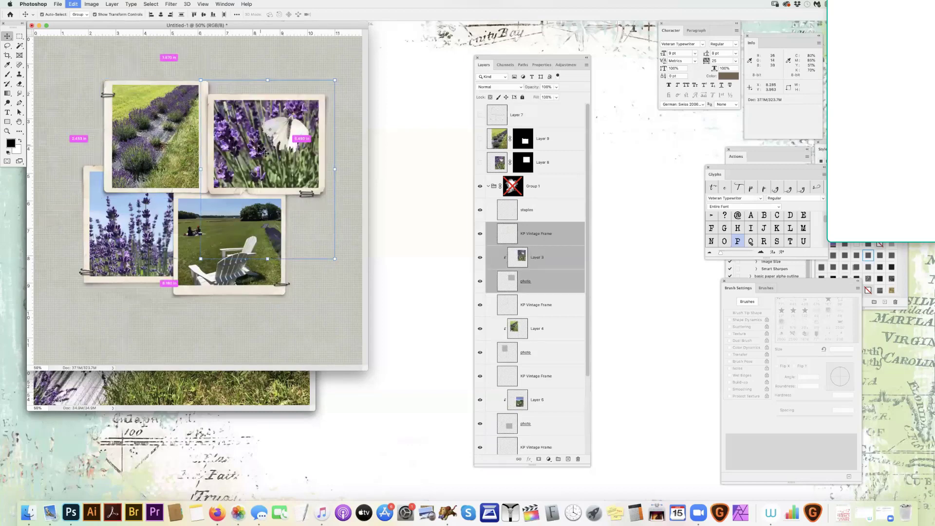
{"action": "key", "text": "super+z"}
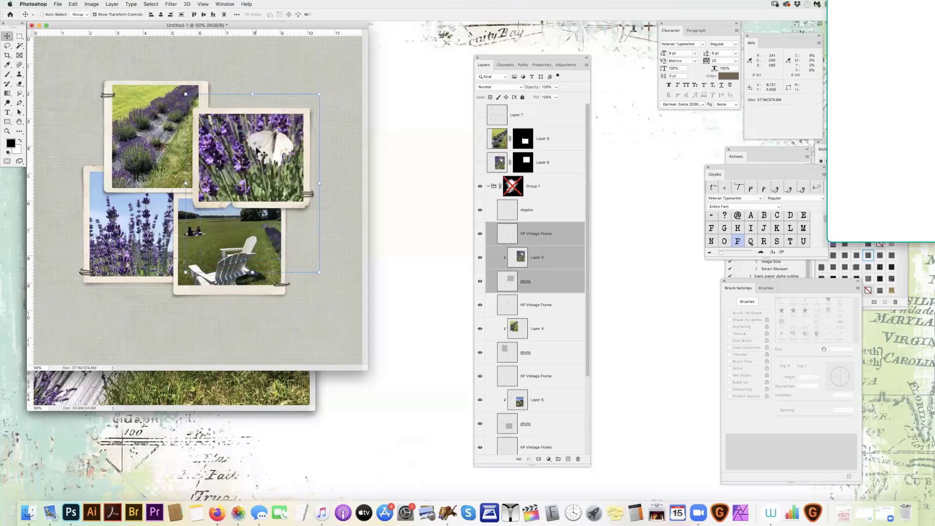